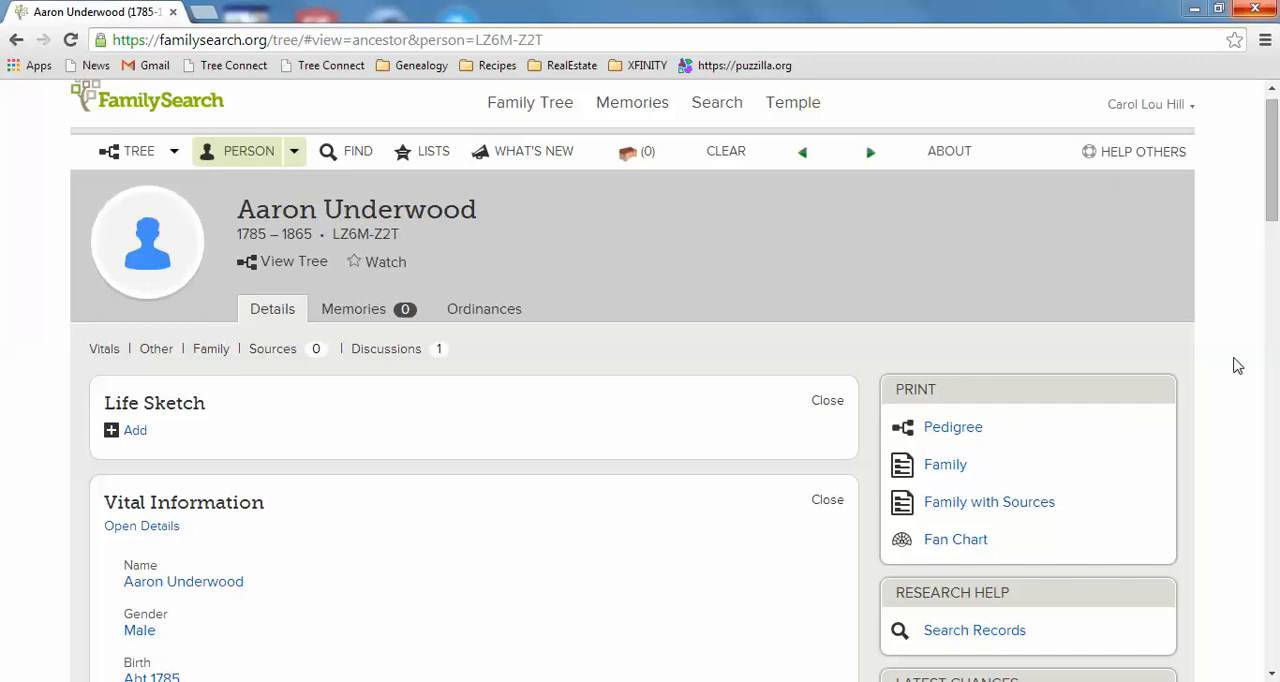
- Open the ancestor's possible duplicates and start the merge review for the match born in Virginia
mouse_move(1275, 133)
mouse_down()
mouse_move(1276, 261)
mouse_move(1275, 118)
mouse_up()
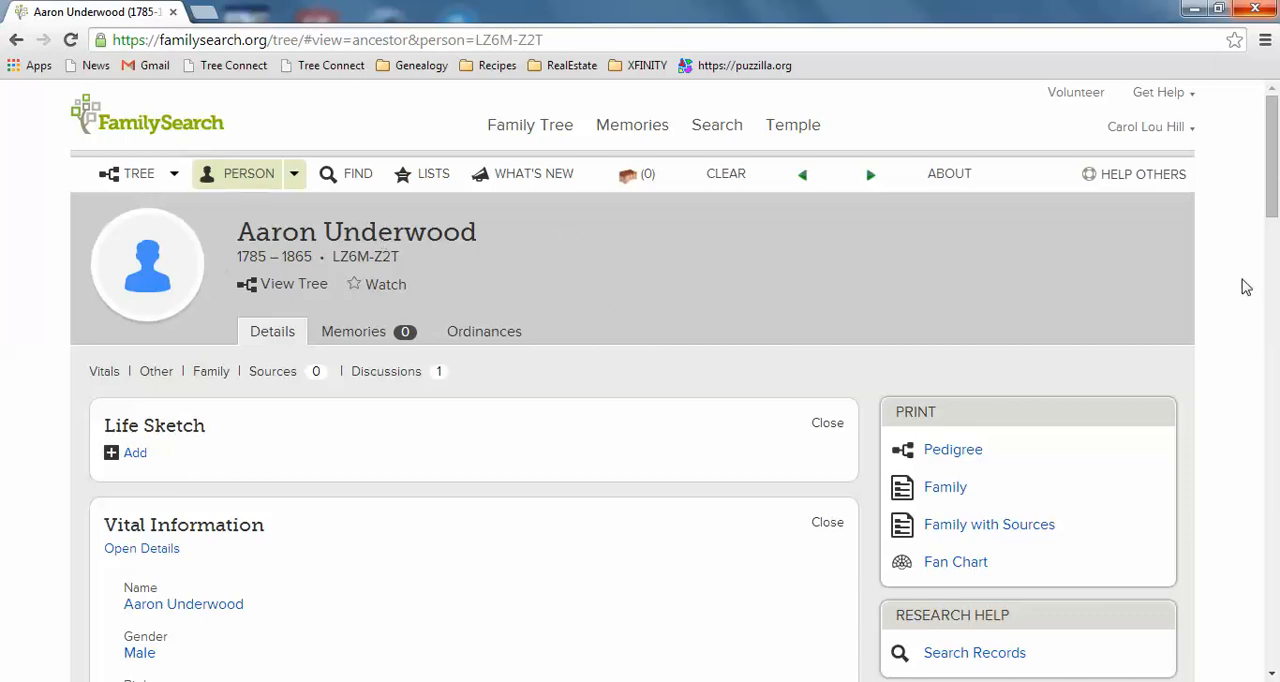
drag(1273, 165, 1276, 291)
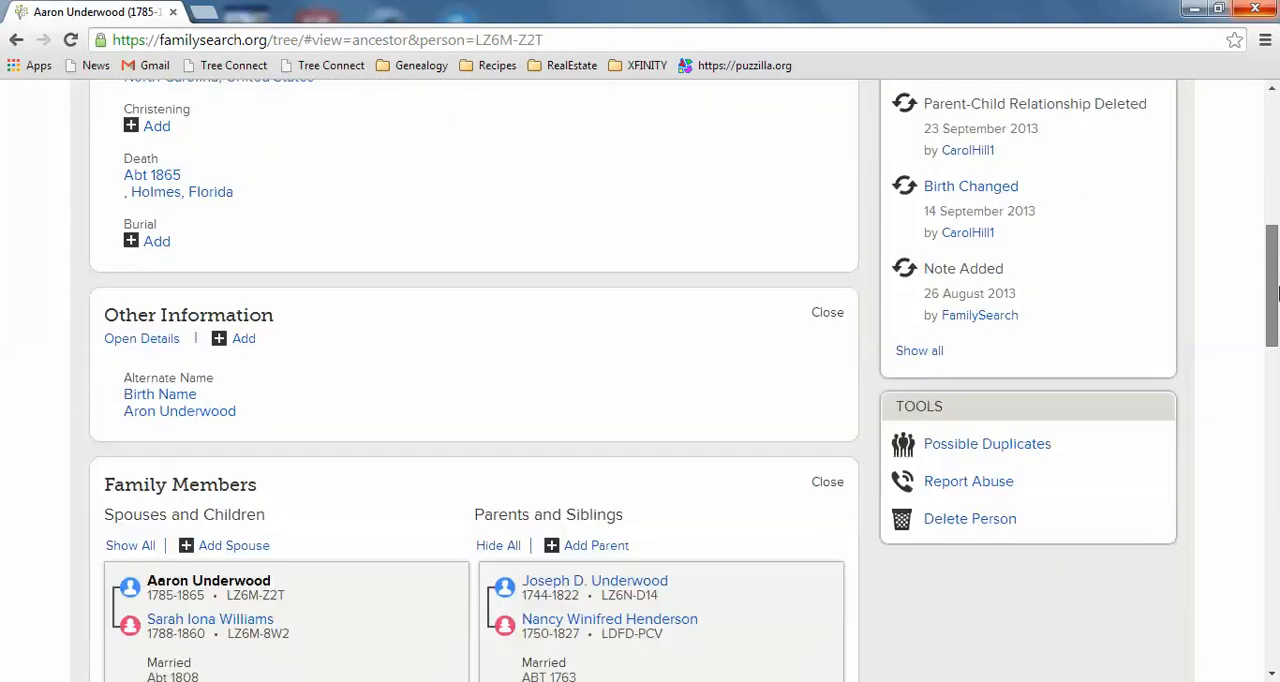
click(988, 450)
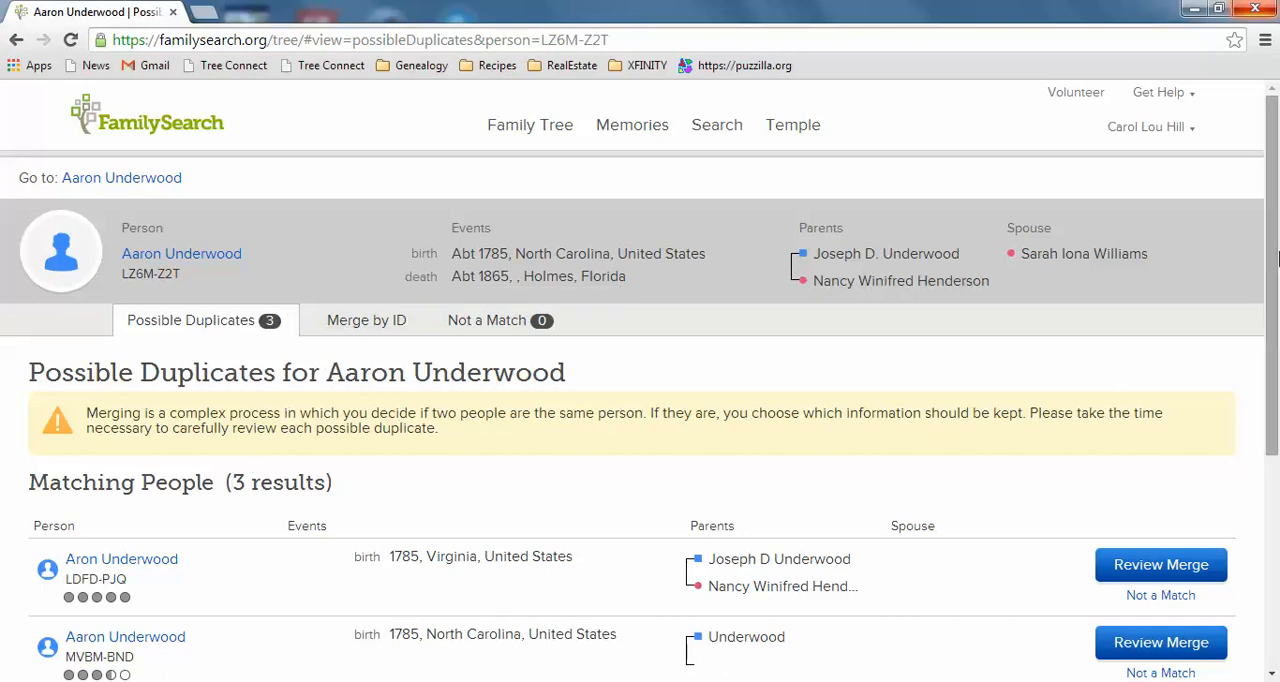
drag(1276, 250, 1276, 356)
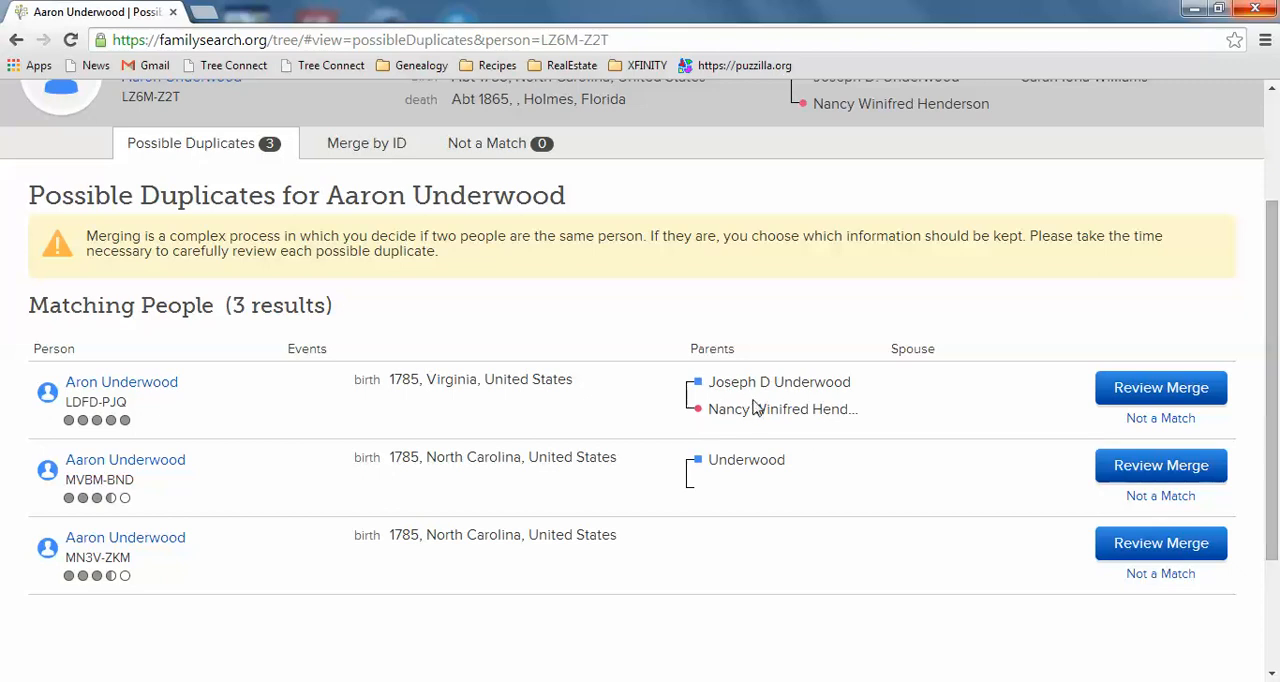
drag(1274, 398, 1274, 356)
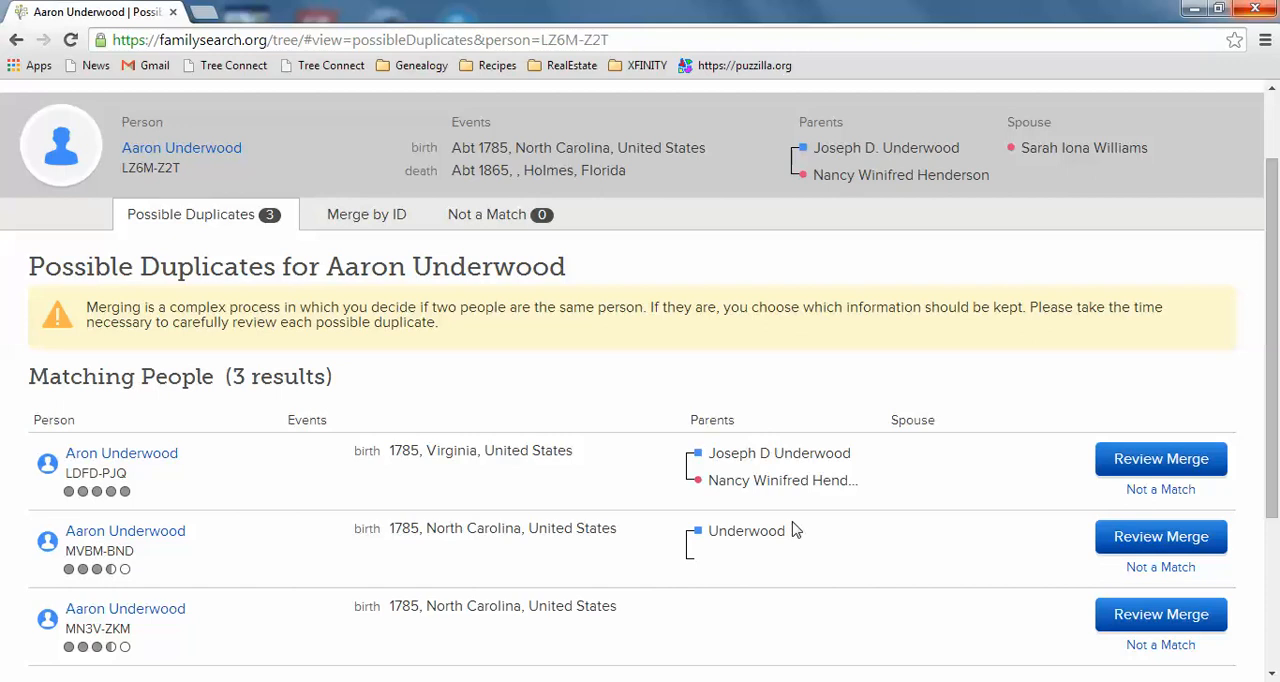
click(1178, 460)
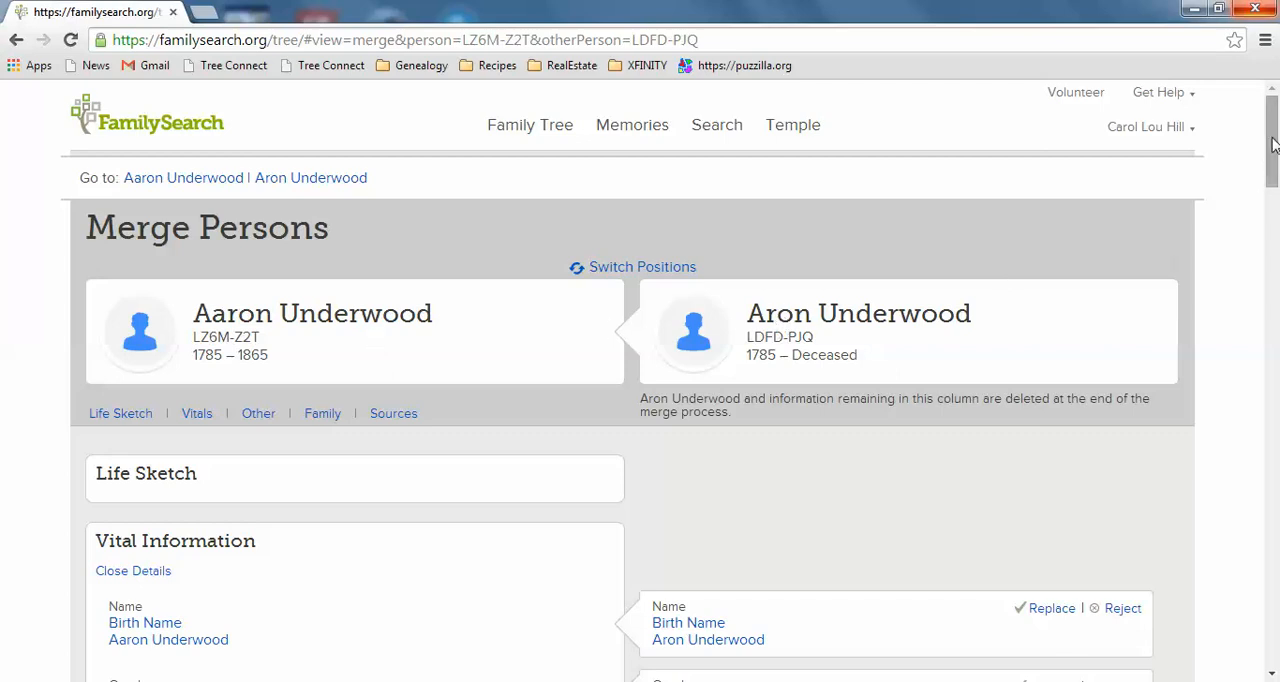
- Compare both records through to the parents section and add the duplicate's parent couple to the surviving record
drag(1273, 145, 1274, 187)
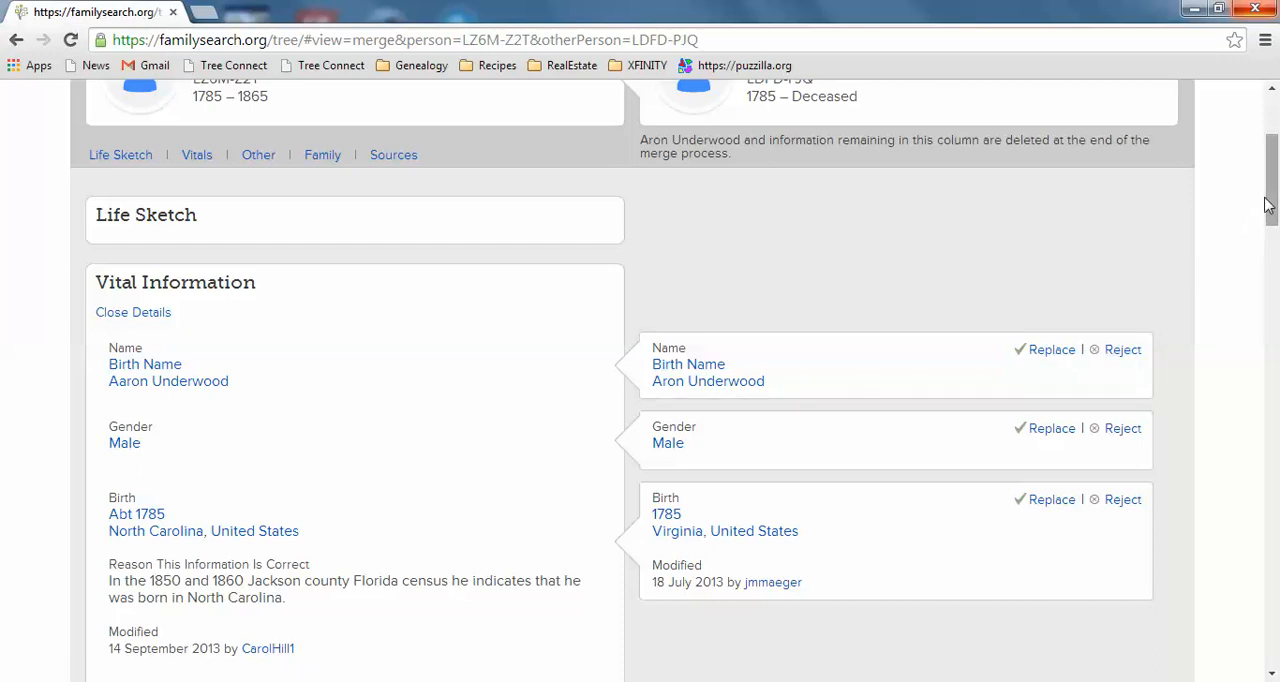
drag(1271, 182, 1274, 224)
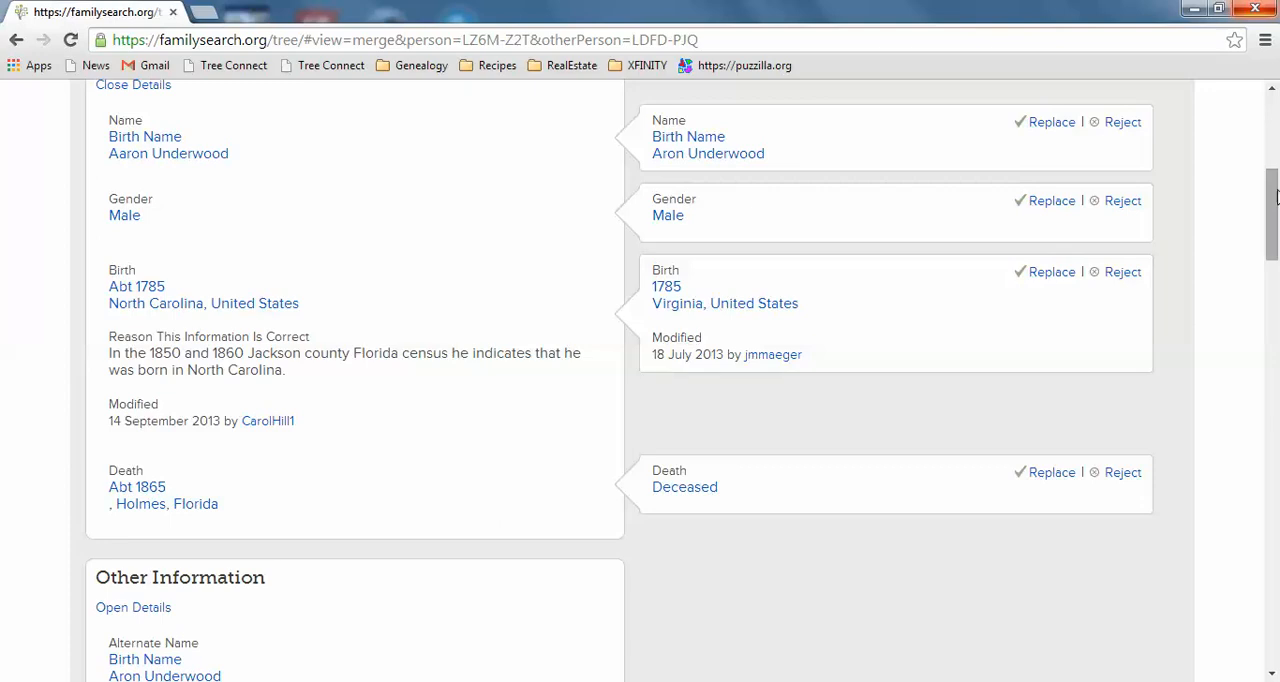
drag(1273, 188, 1273, 557)
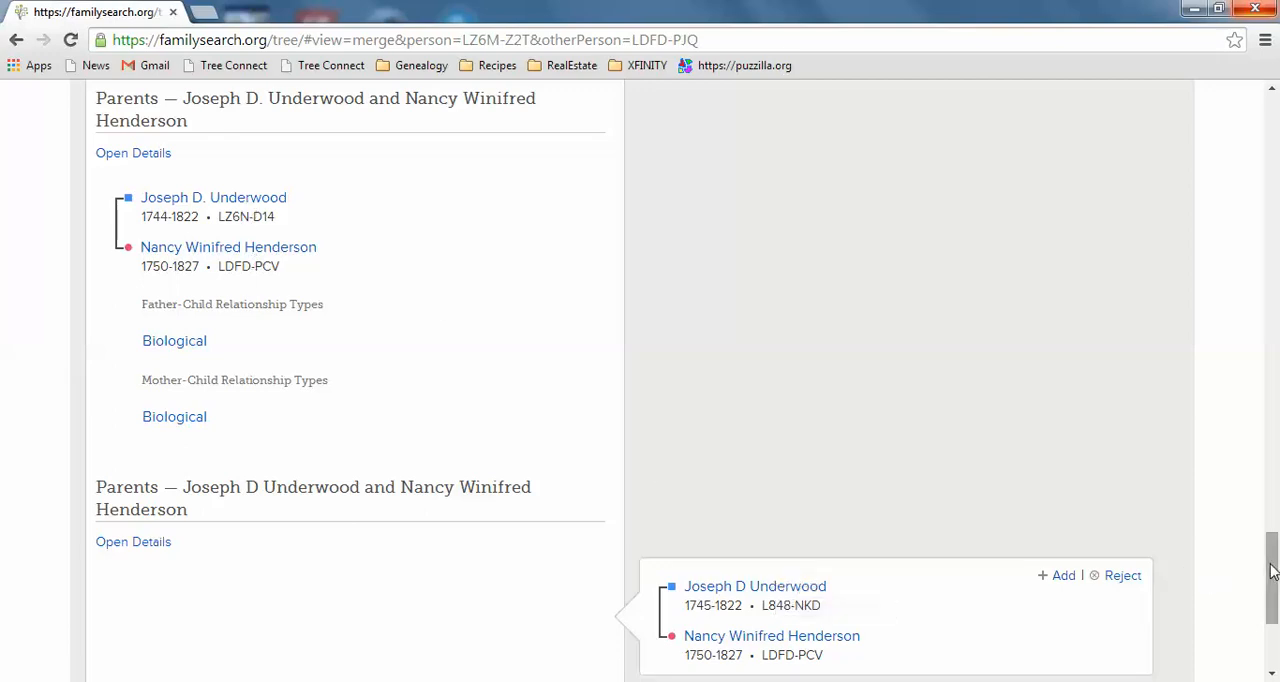
drag(1274, 567, 1274, 585)
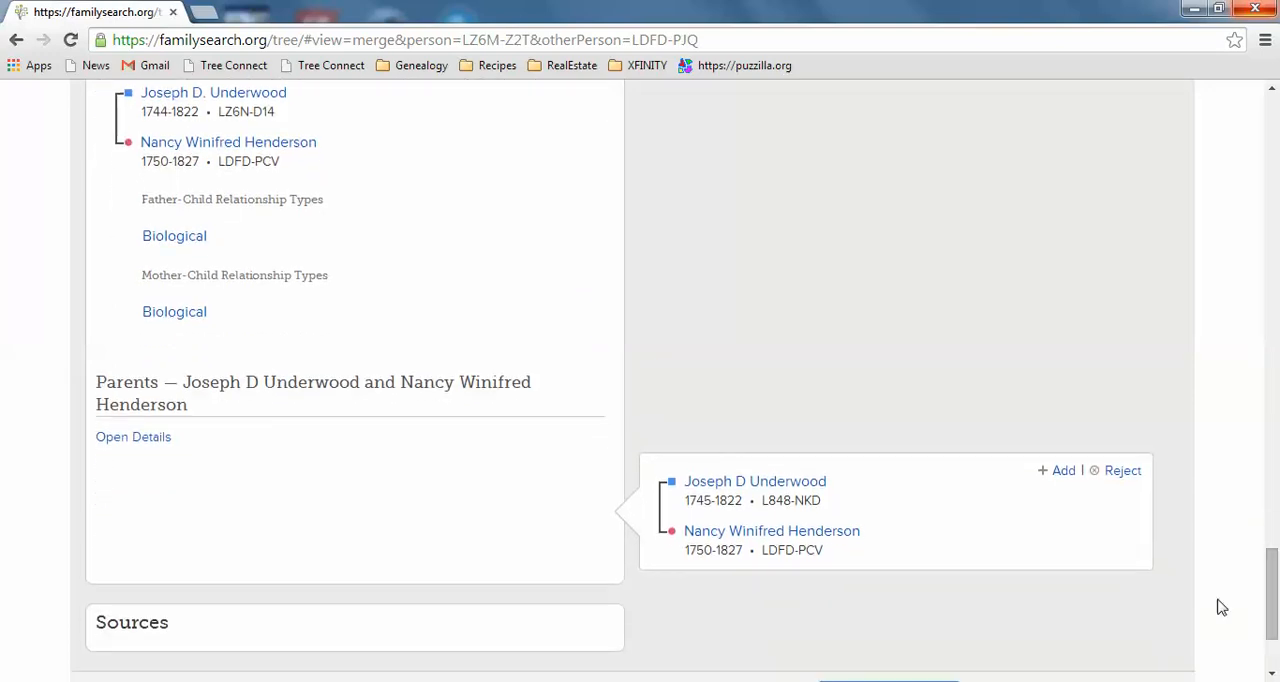
click(1062, 471)
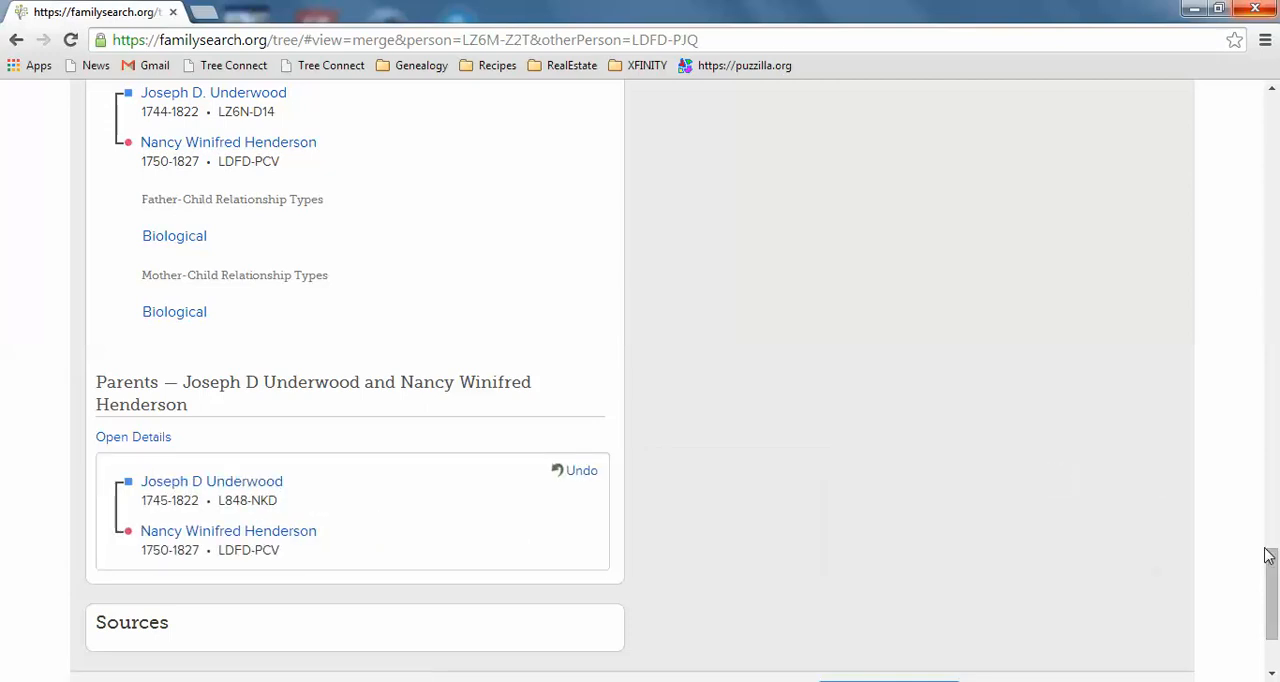
- Continue to the merge confirmation, enter the reason "This is the same person", and finish the merge
drag(1270, 563, 1270, 597)
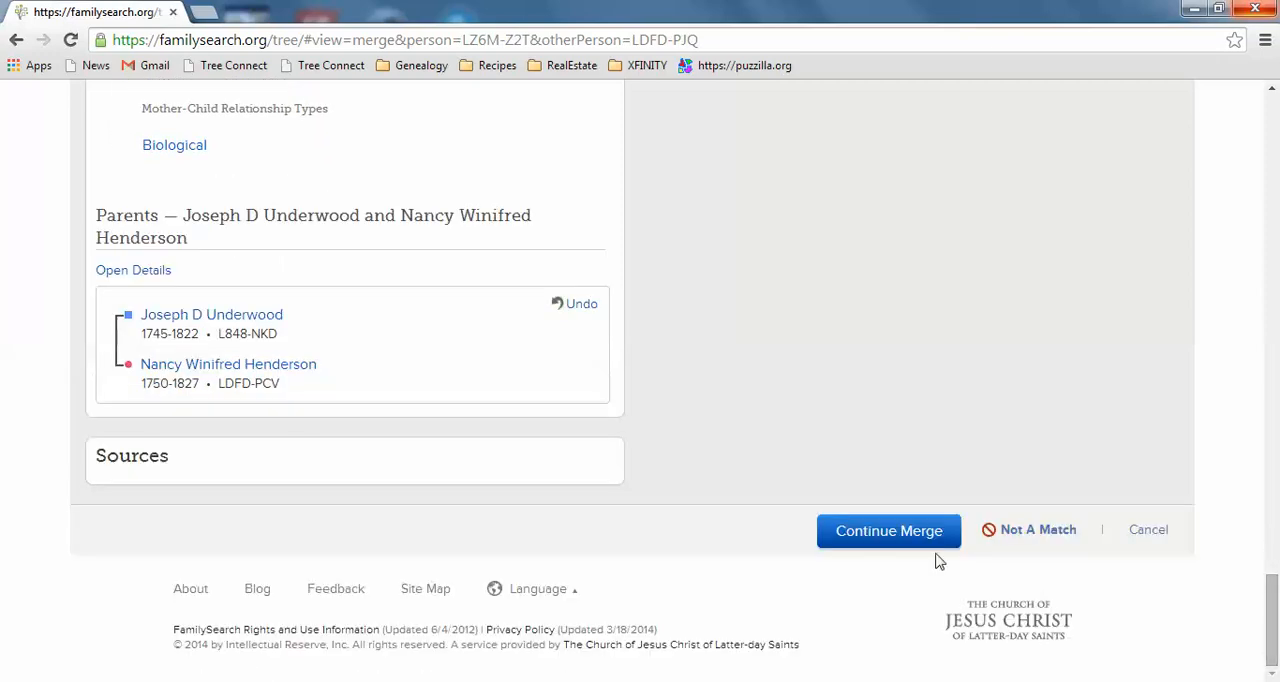
click(903, 531)
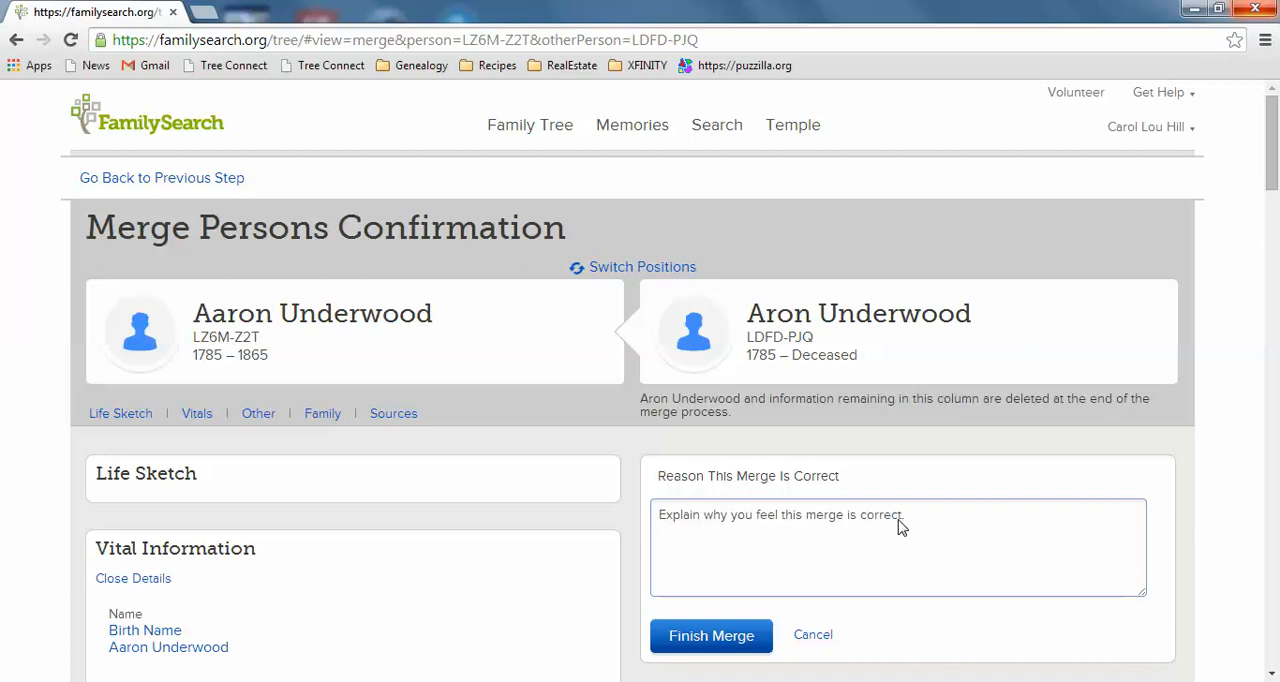
click(701, 517)
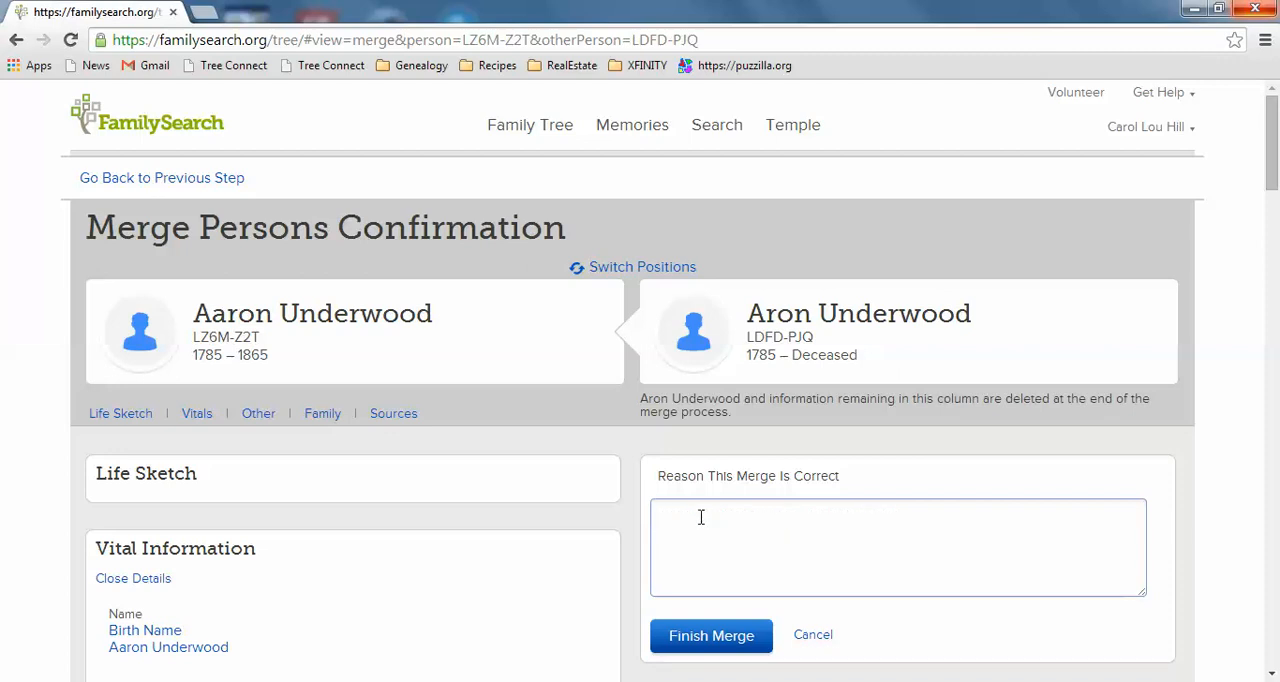
text(This is the same person)
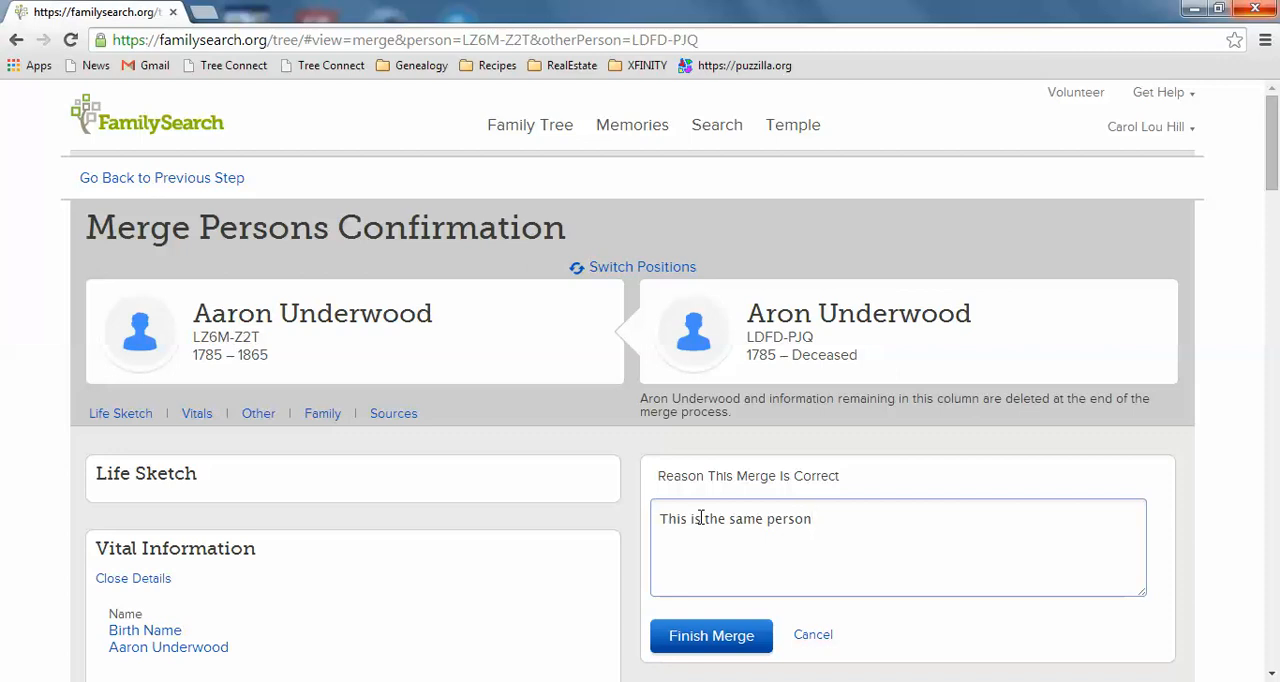
click(685, 648)
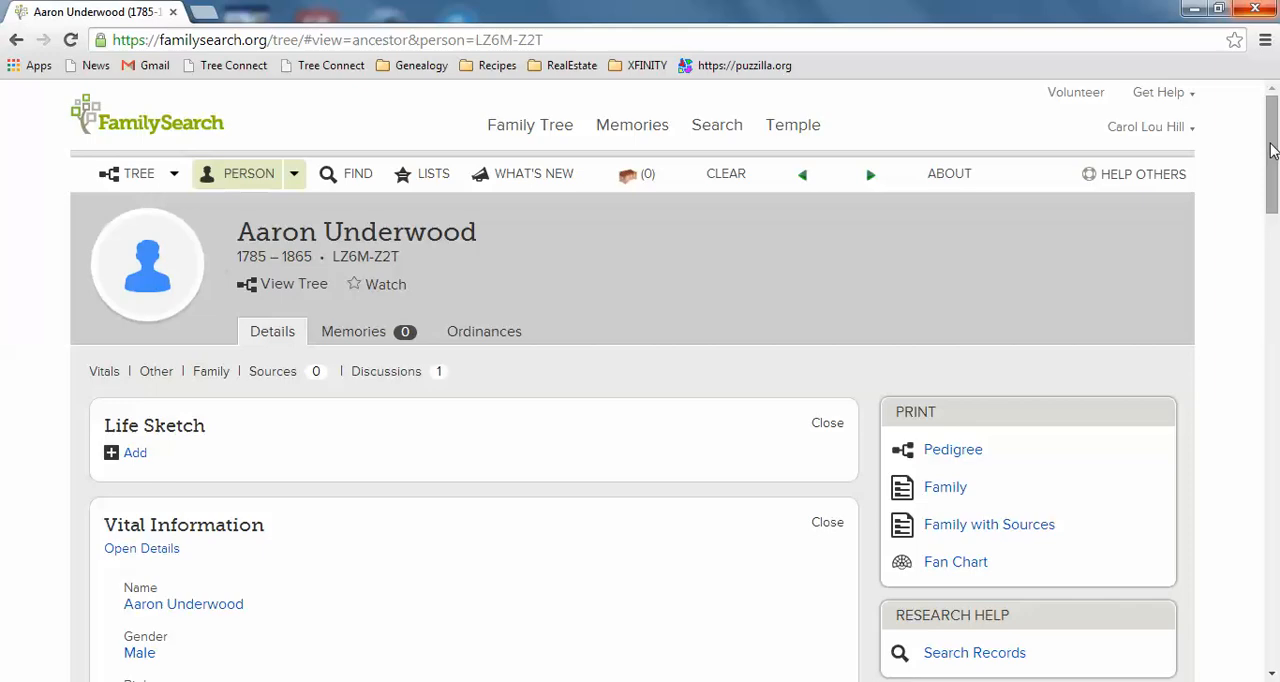
- Reopen the ancestor's possible duplicates and start the merge review for the match whose father is listed by surname only
drag(1272, 150, 1272, 372)
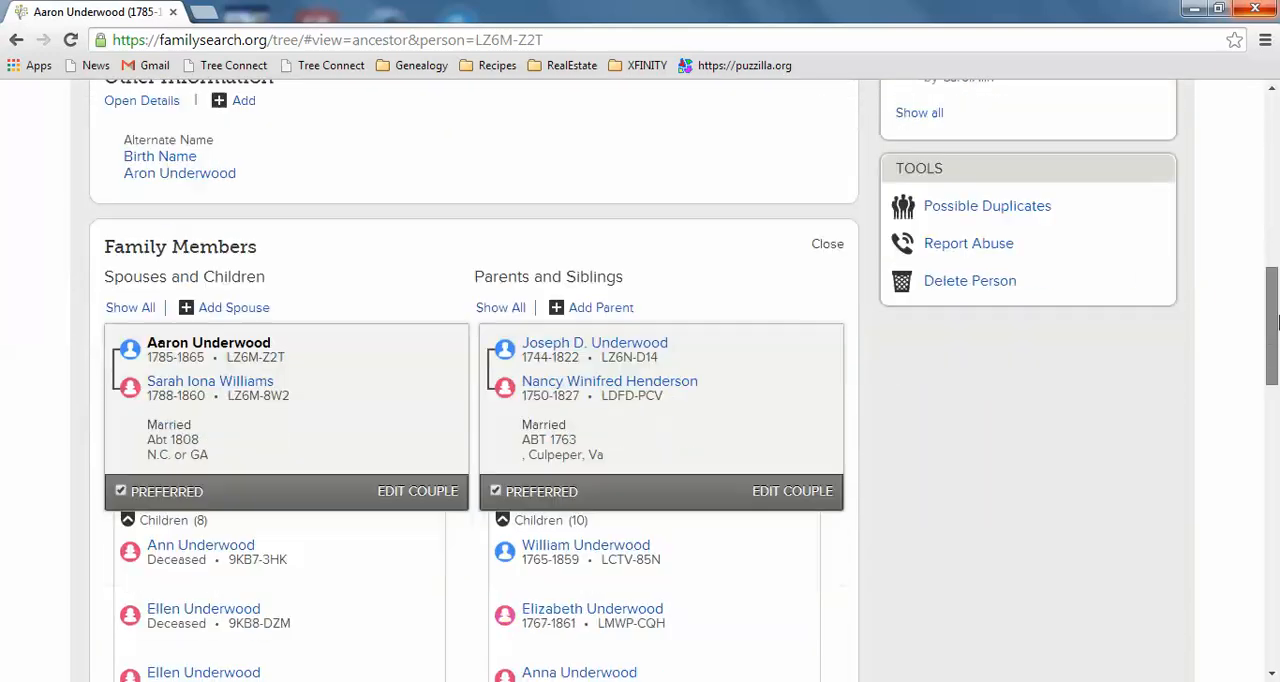
click(966, 212)
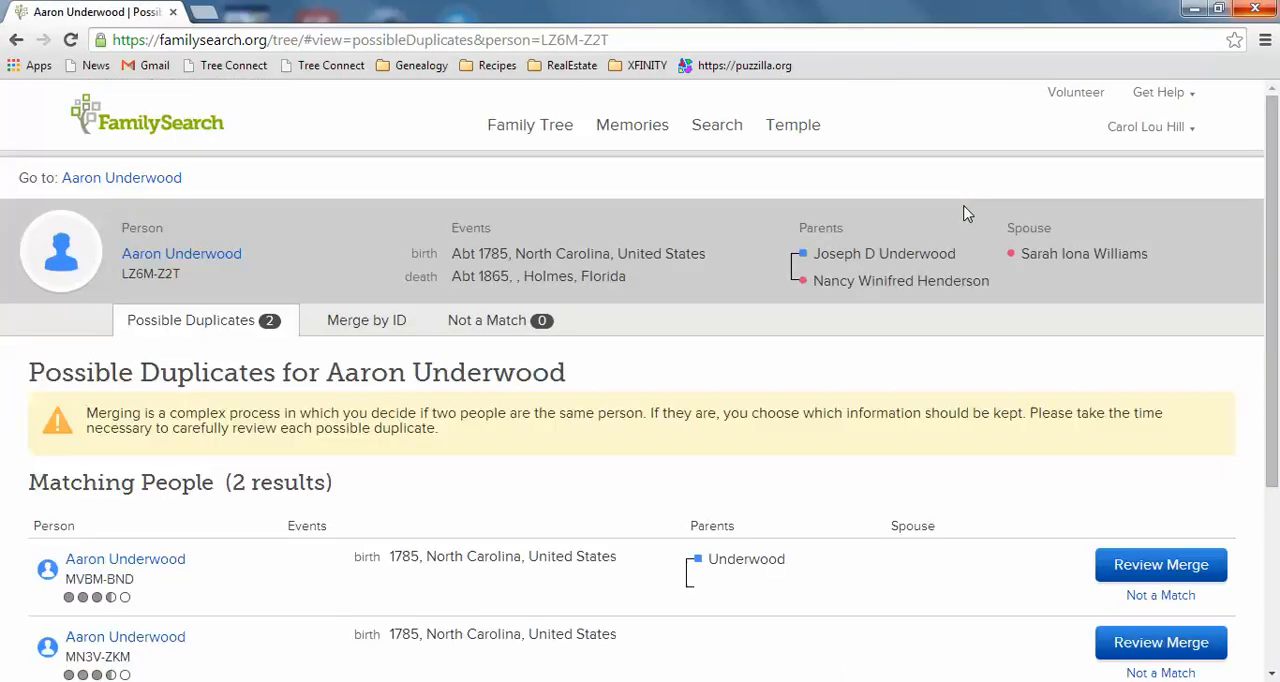
drag(1276, 250, 1276, 338)
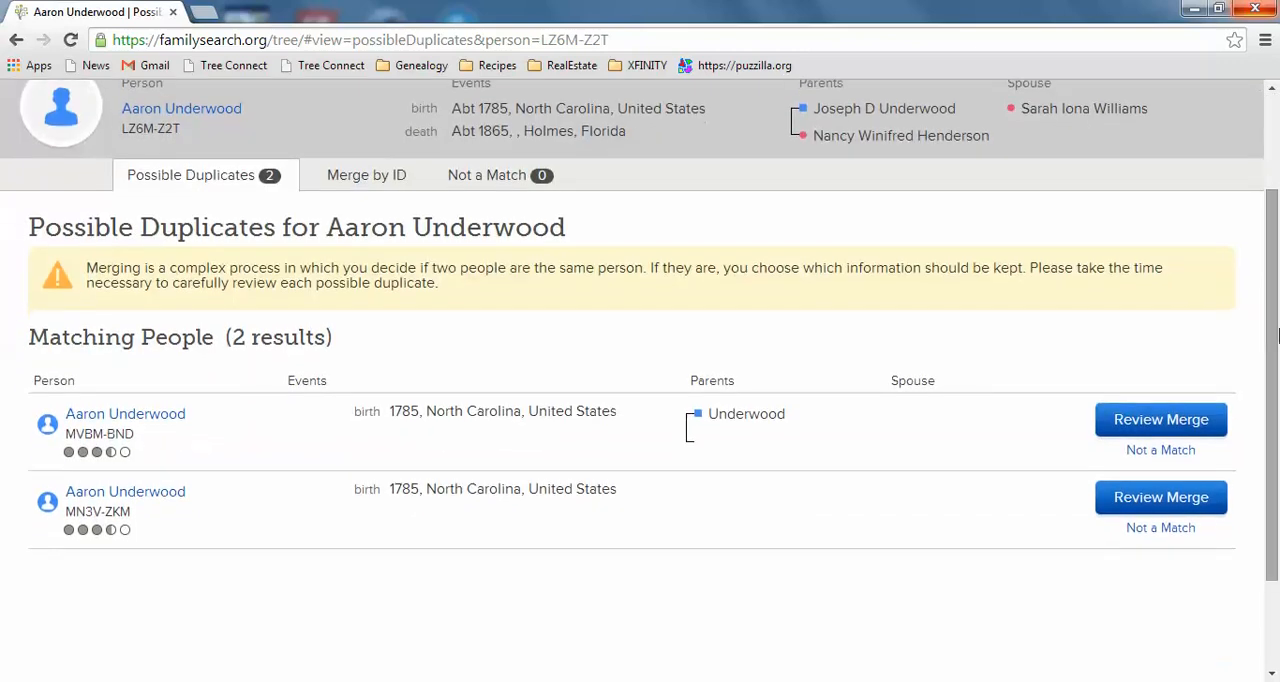
click(1140, 422)
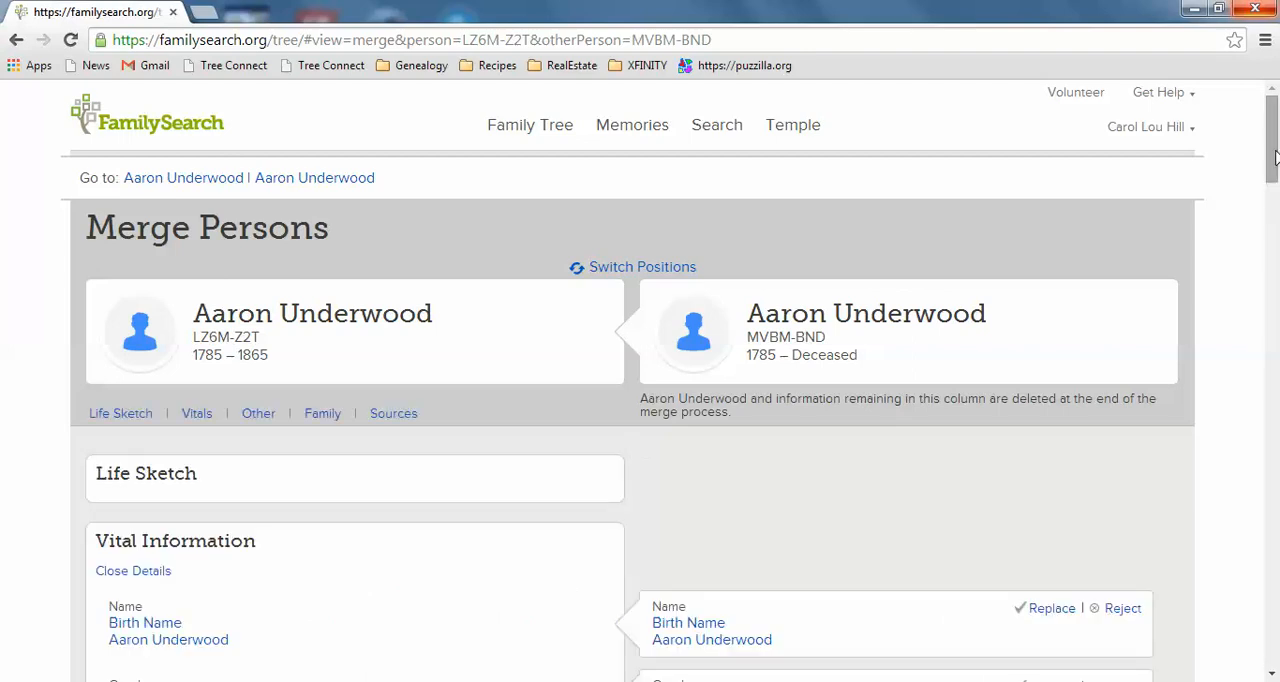
- Compare the vital and family details, and add the duplicate's parent couple with the unknown mother to the surviving record
drag(1274, 153, 1276, 203)
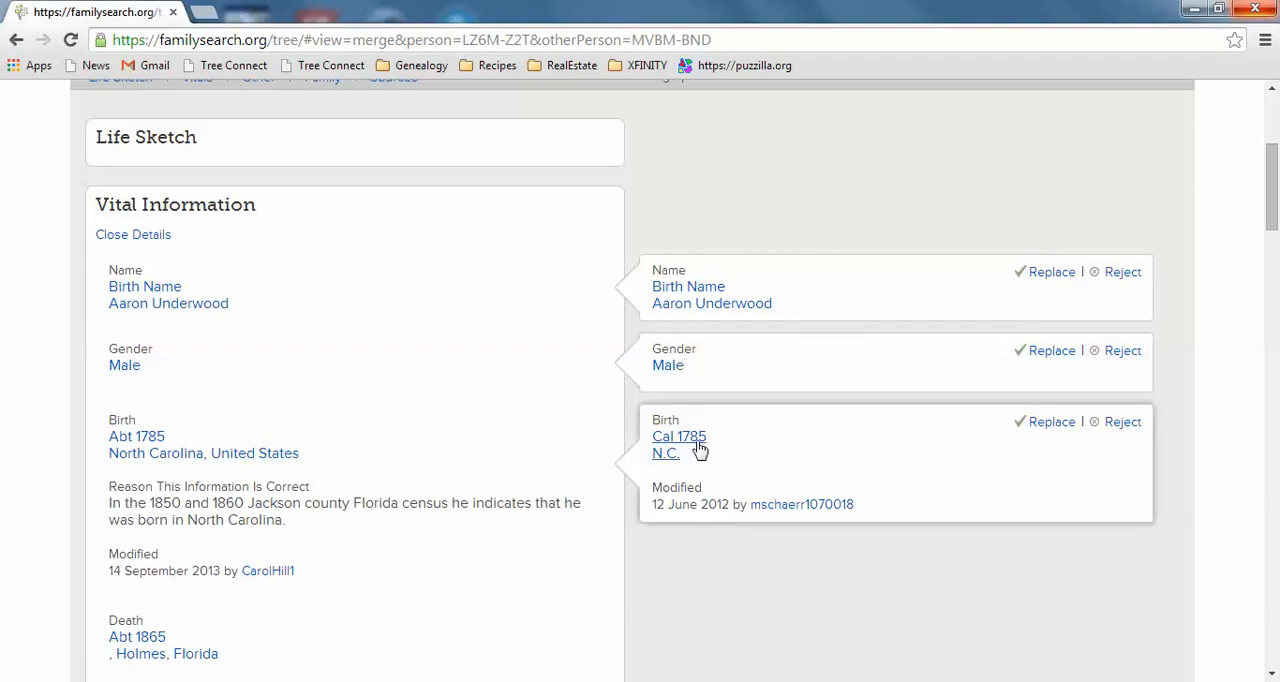
mouse_move(699, 449)
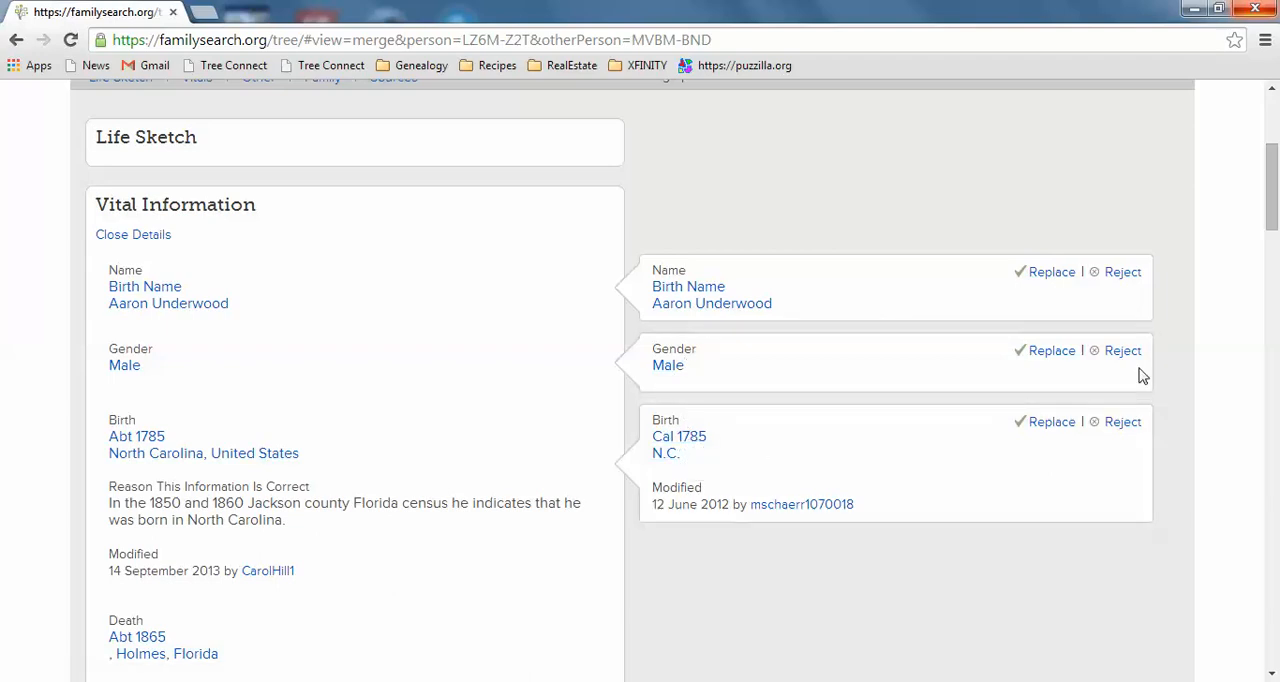
drag(1275, 178, 1275, 378)
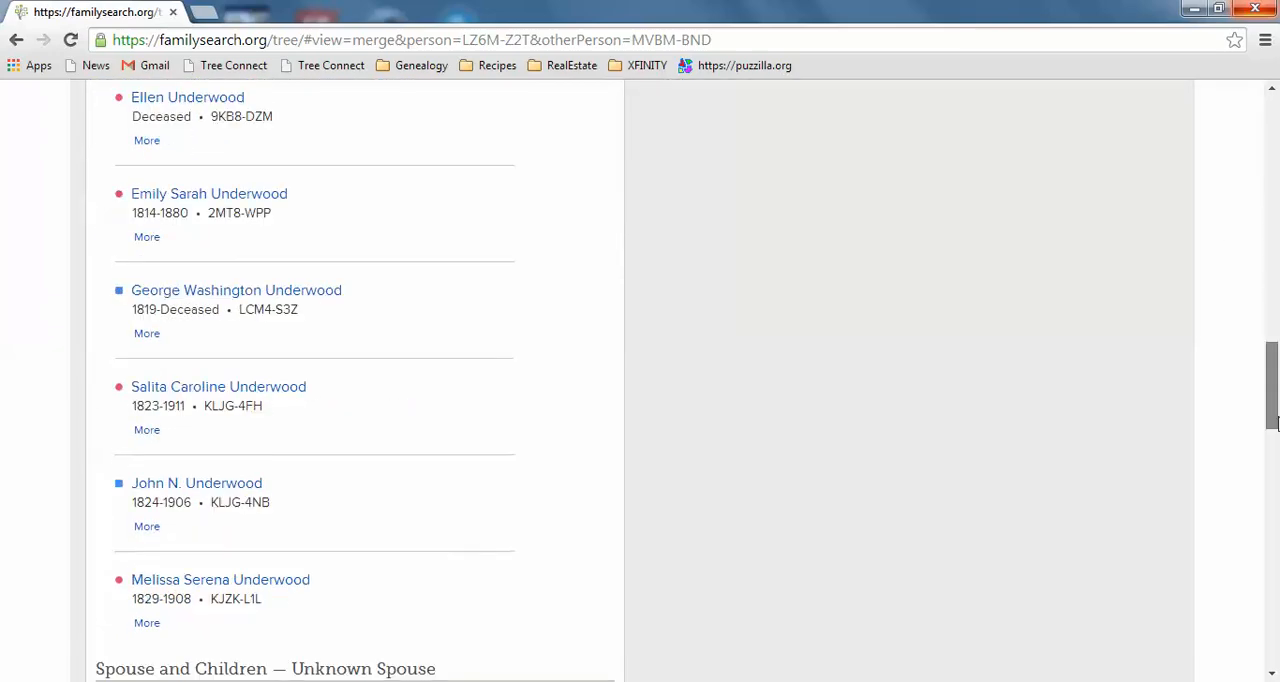
drag(1275, 425, 1274, 588)
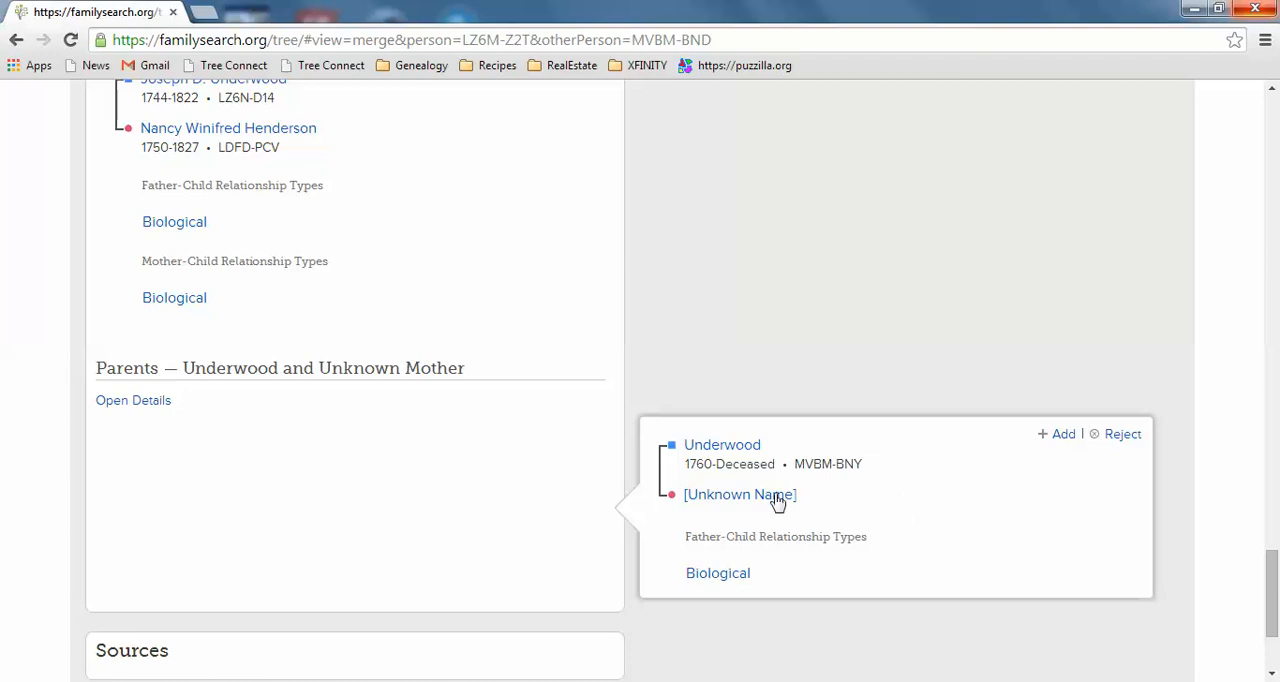
click(1063, 435)
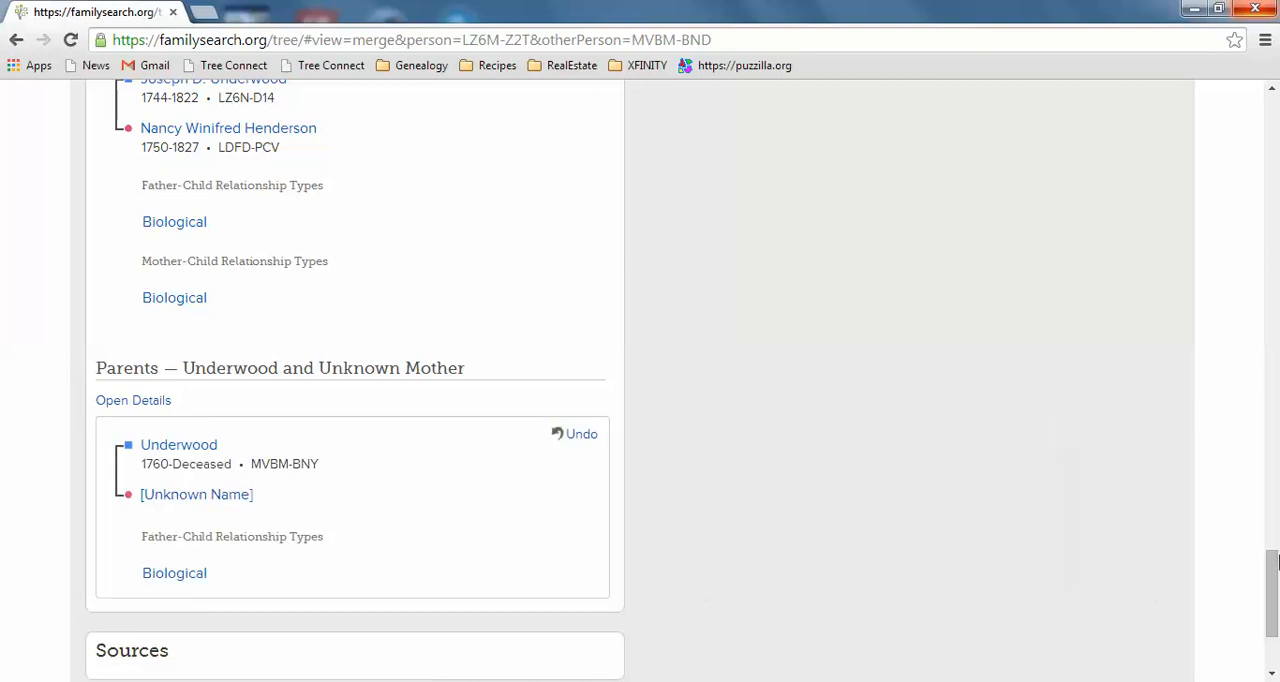
- Continue to the confirmation page and finish merging the duplicate with the unknown mother, leaving the reason blank
scroll(1271, 595, down, 2)
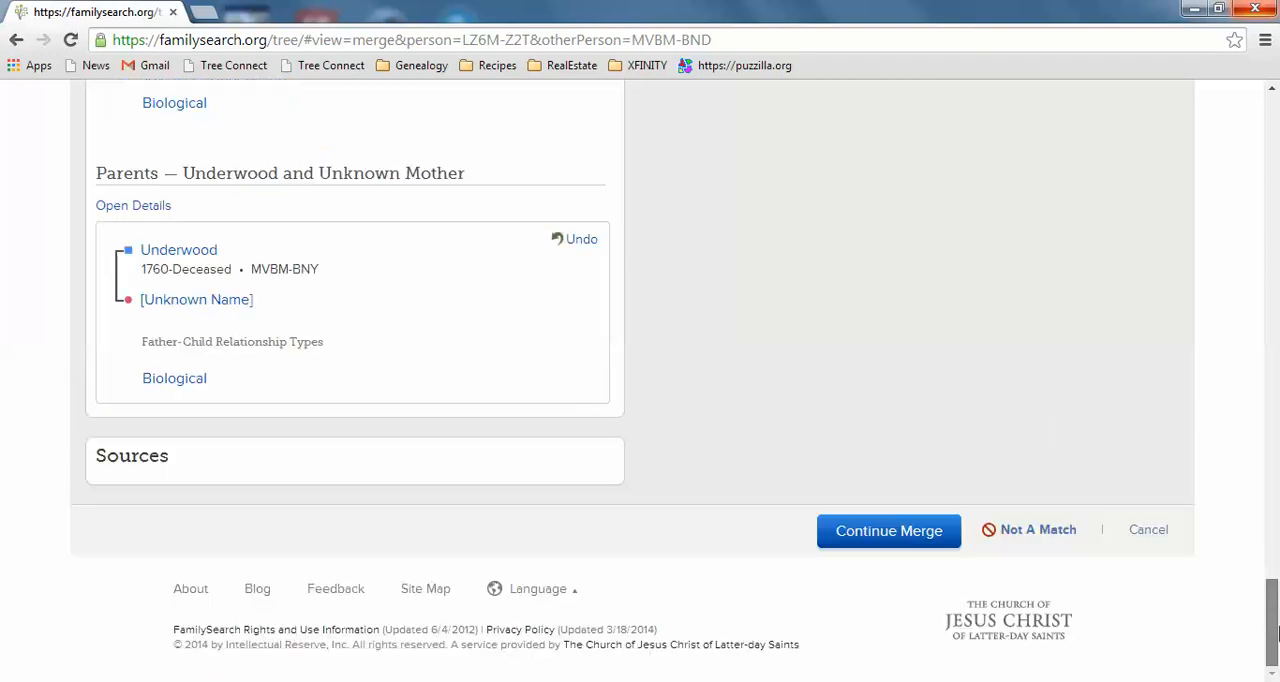
click(931, 531)
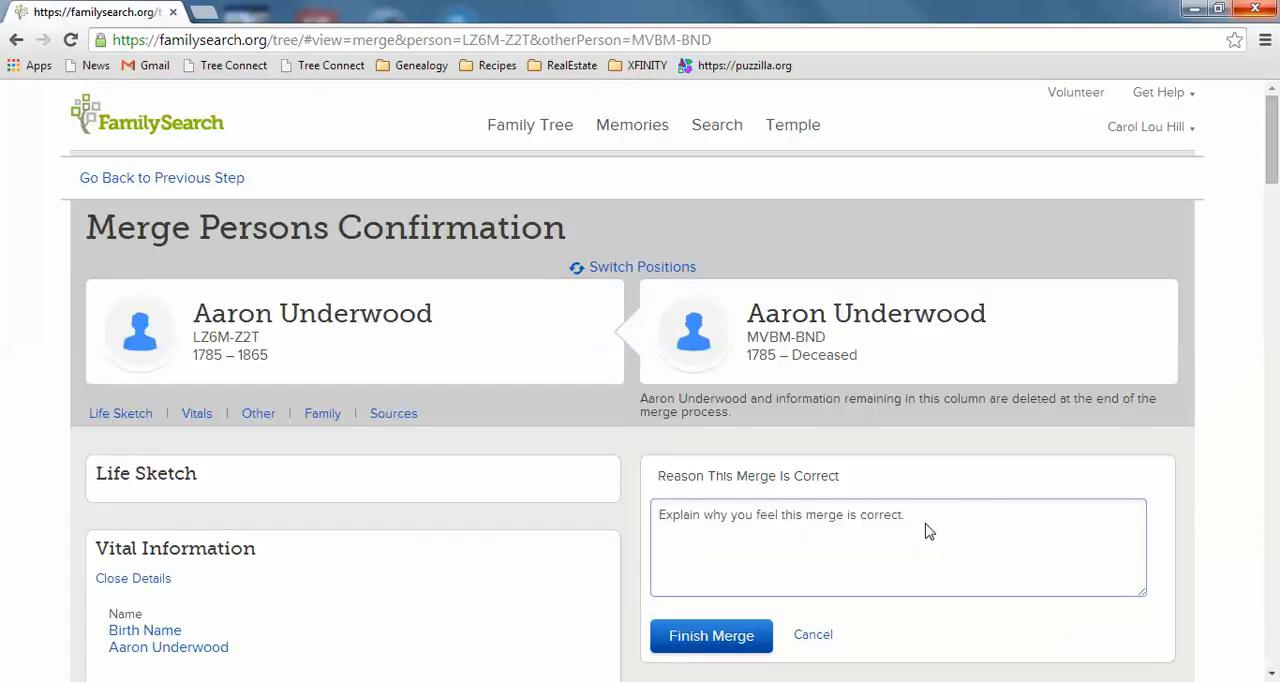
click(736, 638)
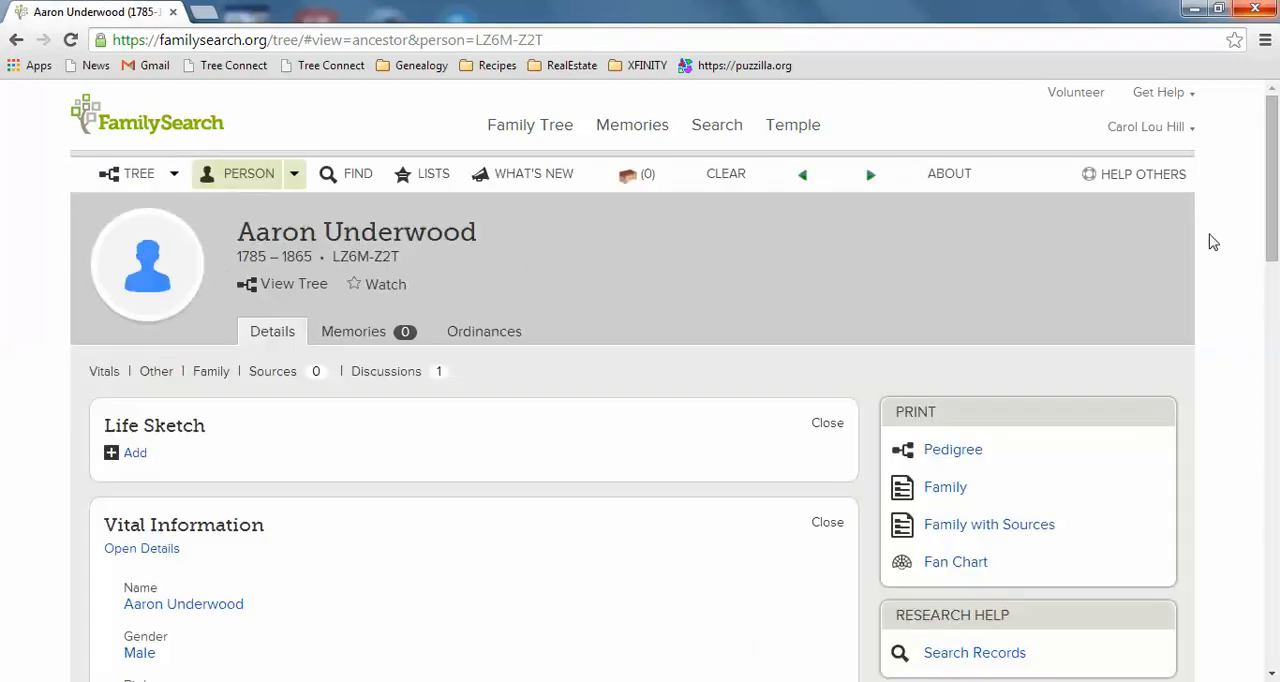
- Return to the ancestor's possible duplicates and start the merge review for the remaining match, which has no parents listed
drag(1273, 120, 1274, 277)
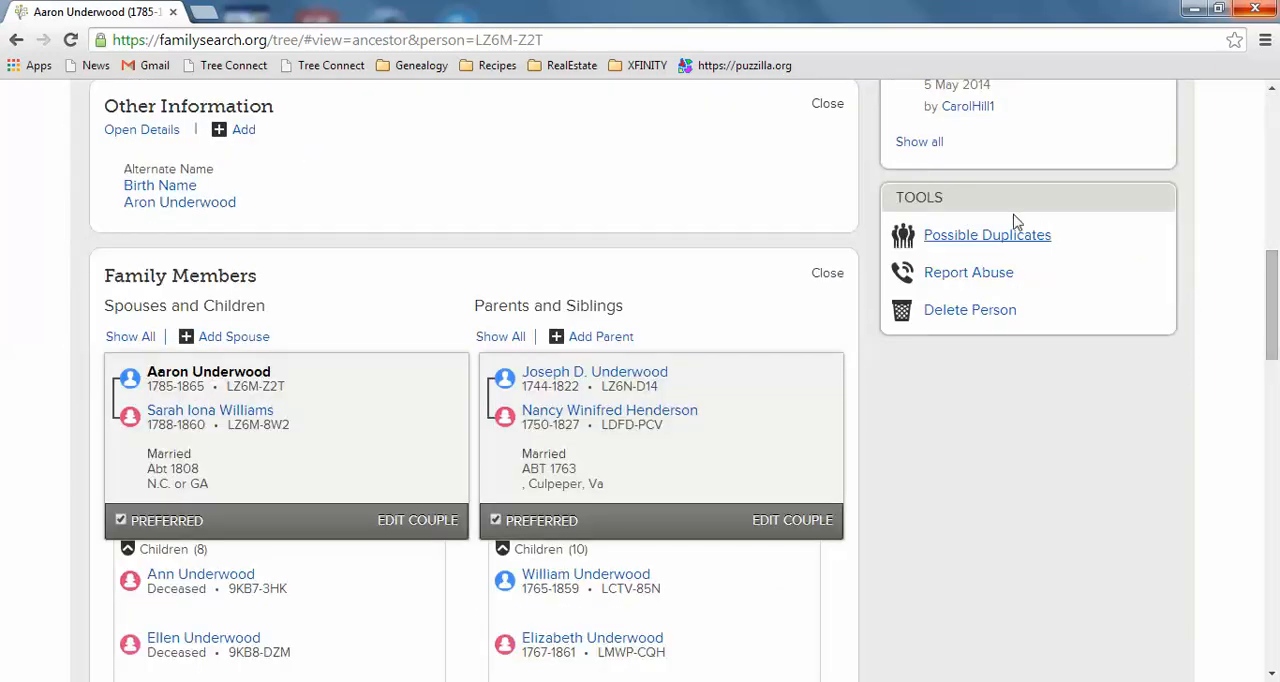
click(990, 236)
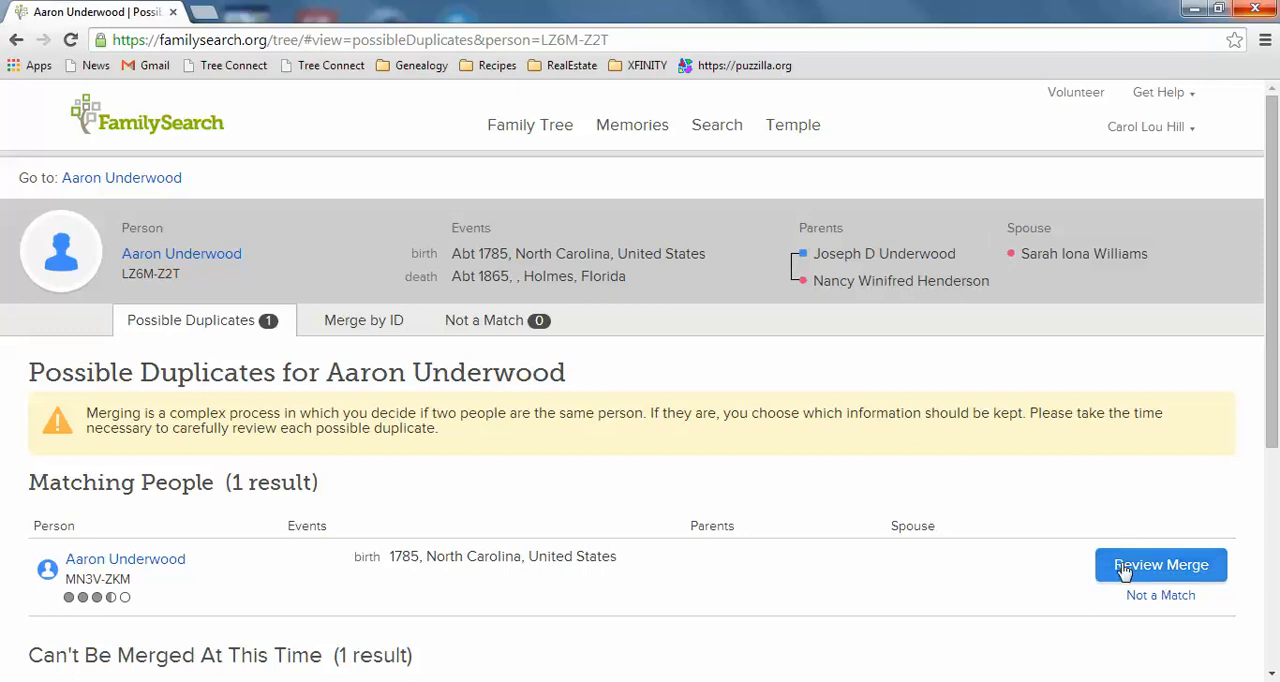
click(1124, 566)
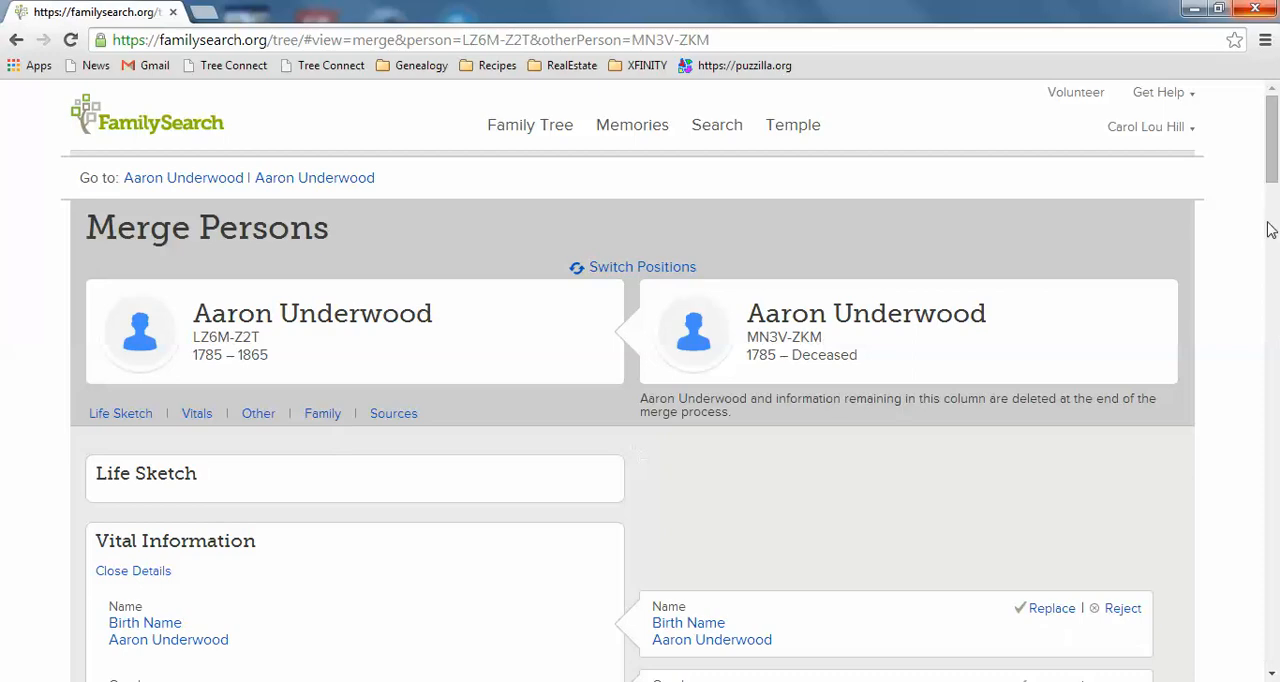
- Check the family sections of the match without parents, continue the merge, and finish it without entering a reason
mouse_move(1272, 135)
mouse_down()
mouse_move(1273, 675)
mouse_move(1276, 160)
mouse_move(1276, 356)
mouse_up()
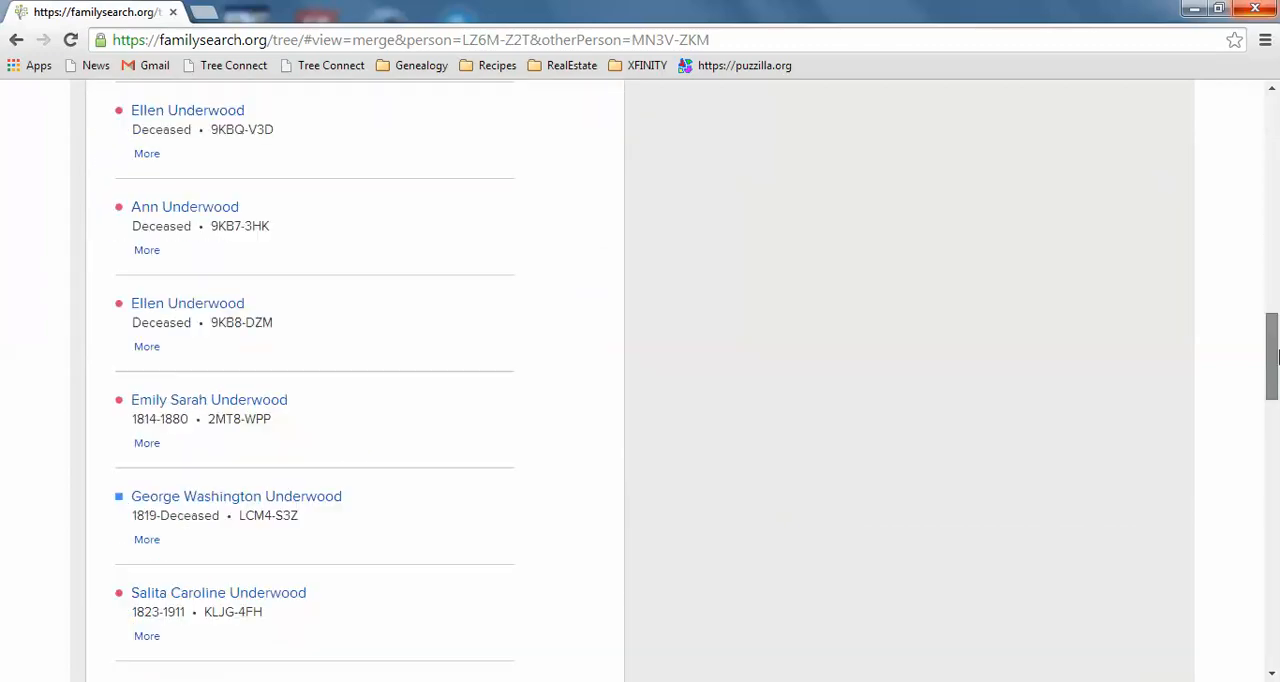
drag(1278, 472, 1277, 650)
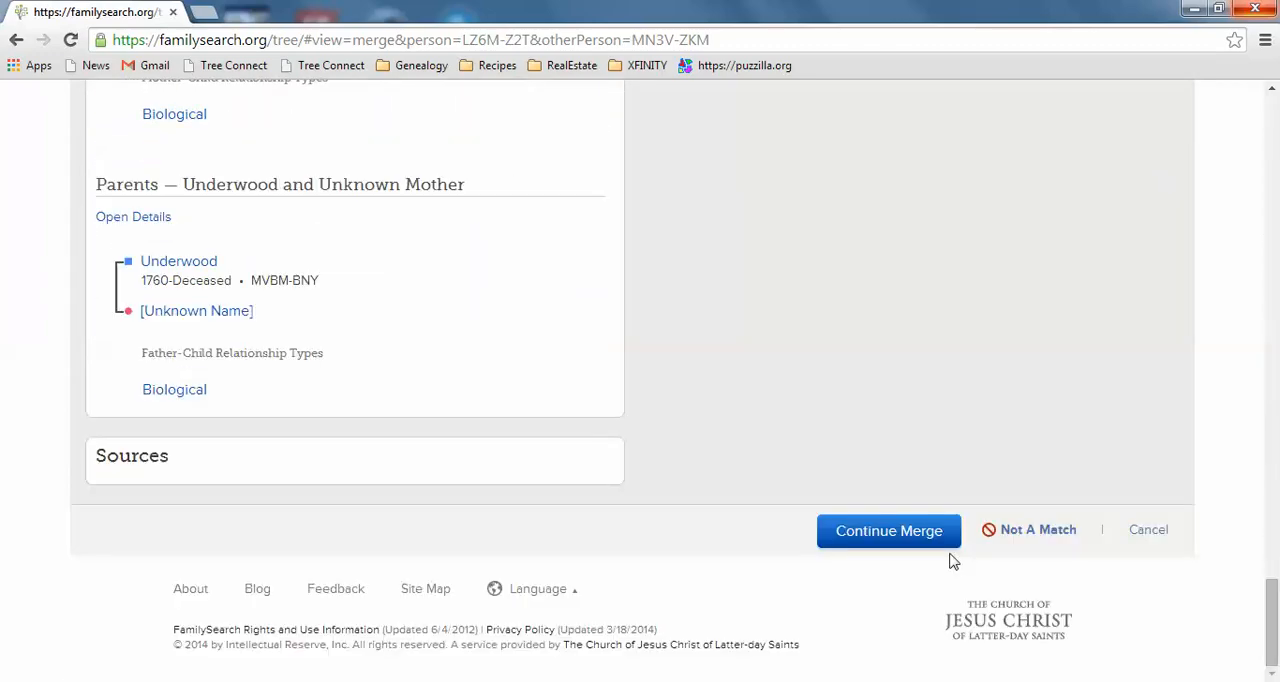
click(889, 533)
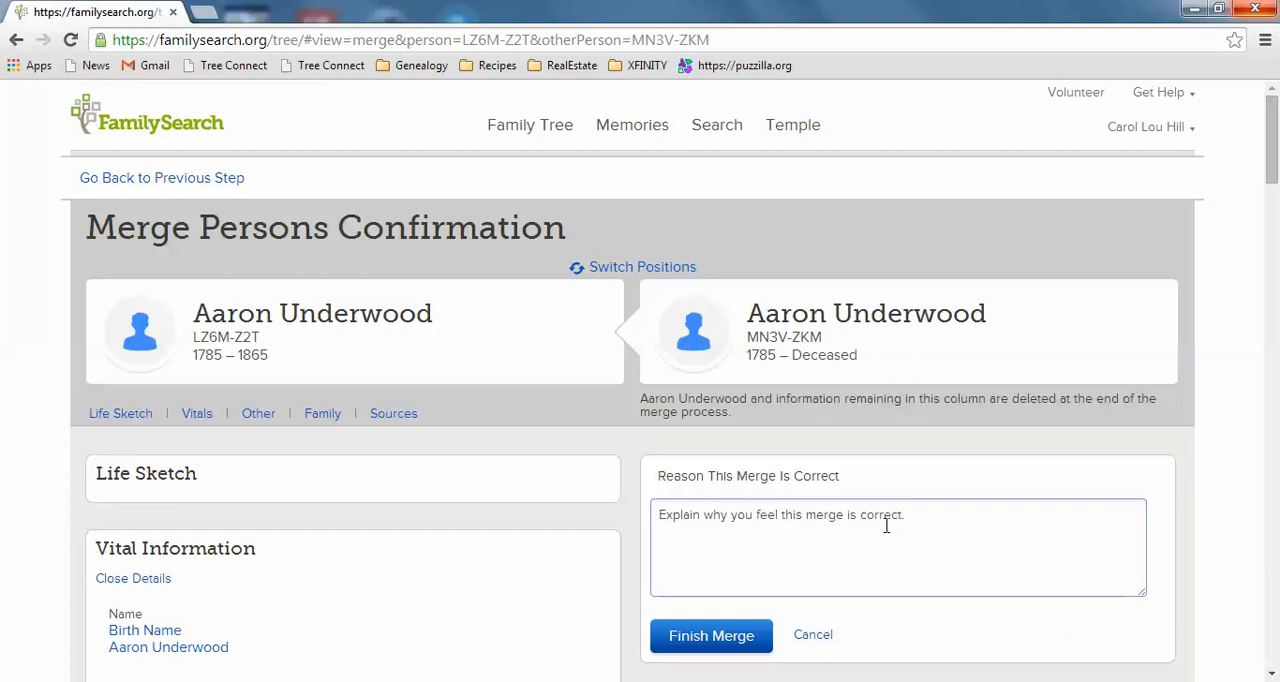
click(728, 638)
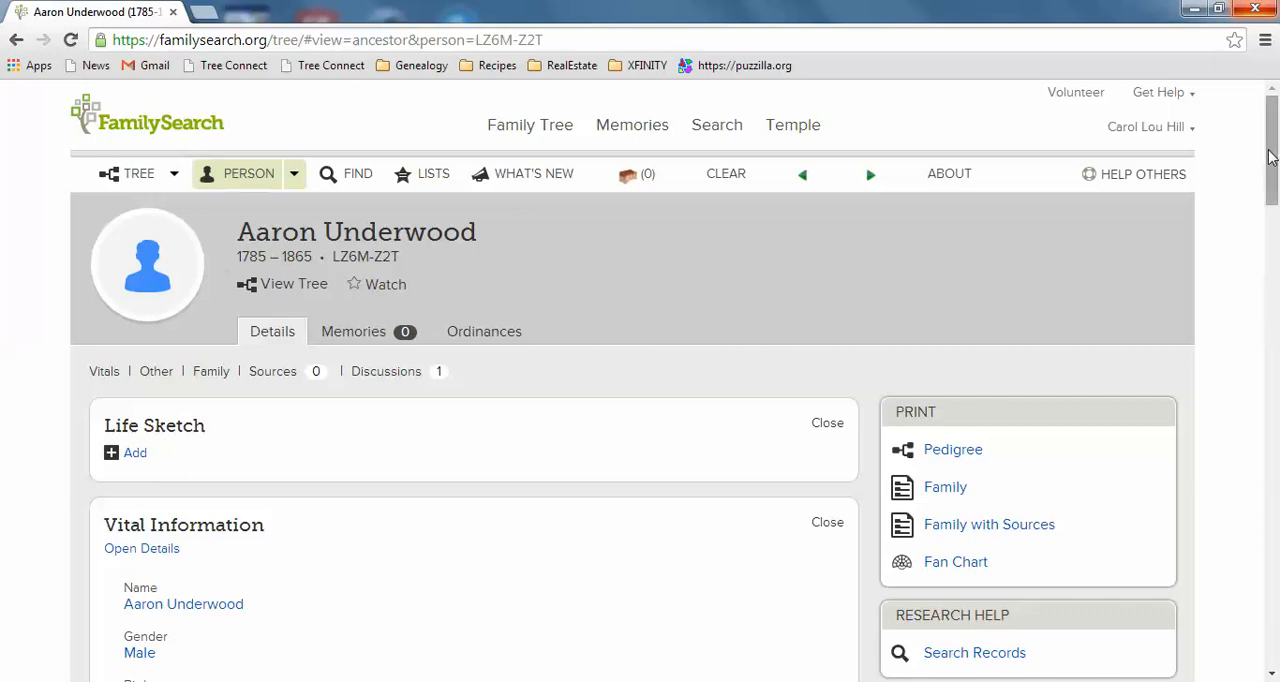
- Check the surviving ancestor's record for remaining possible duplicates and return to the person page
scroll(1268, 298, down, 7)
mouse_move(1263, 291)
mouse_down()
mouse_move(1258, 349)
mouse_move(1260, 295)
mouse_up()
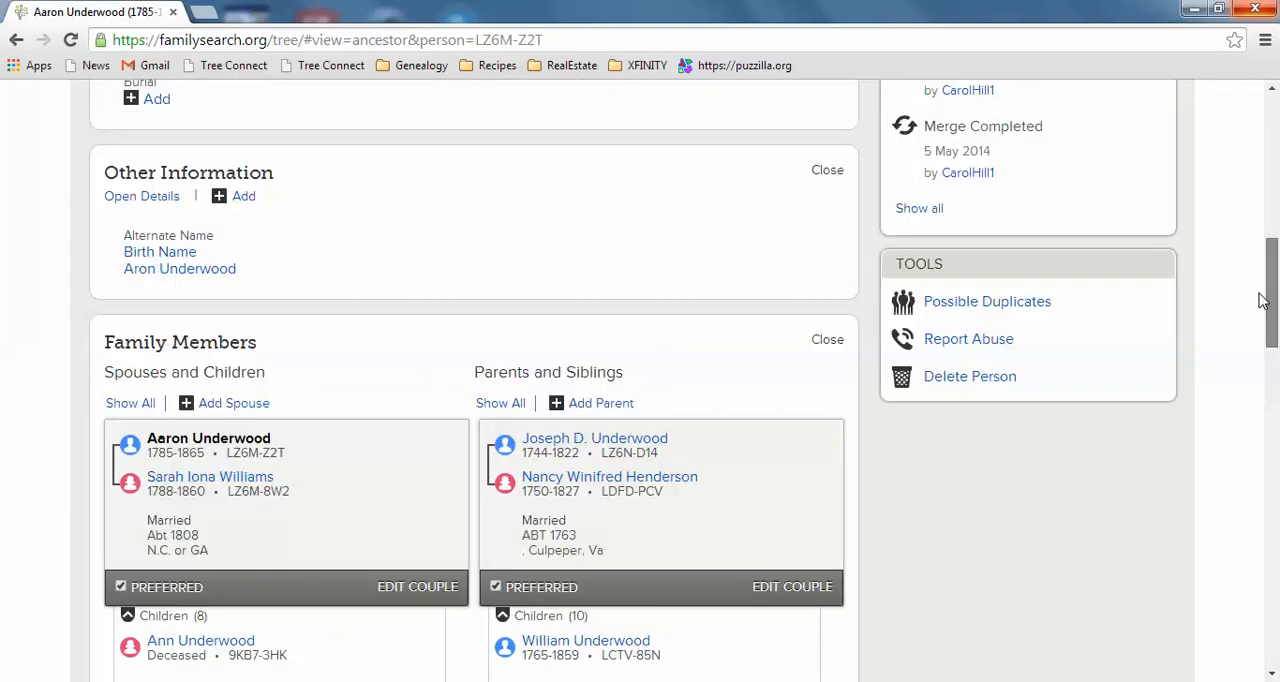
click(970, 306)
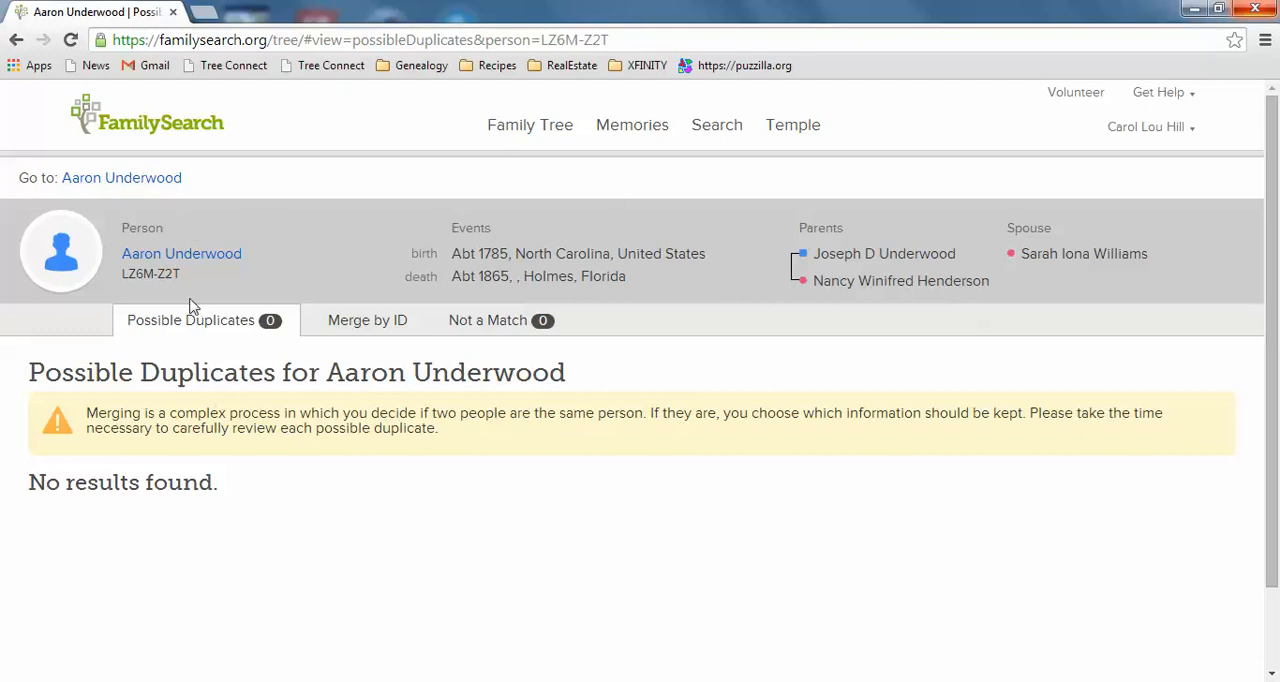
click(140, 186)
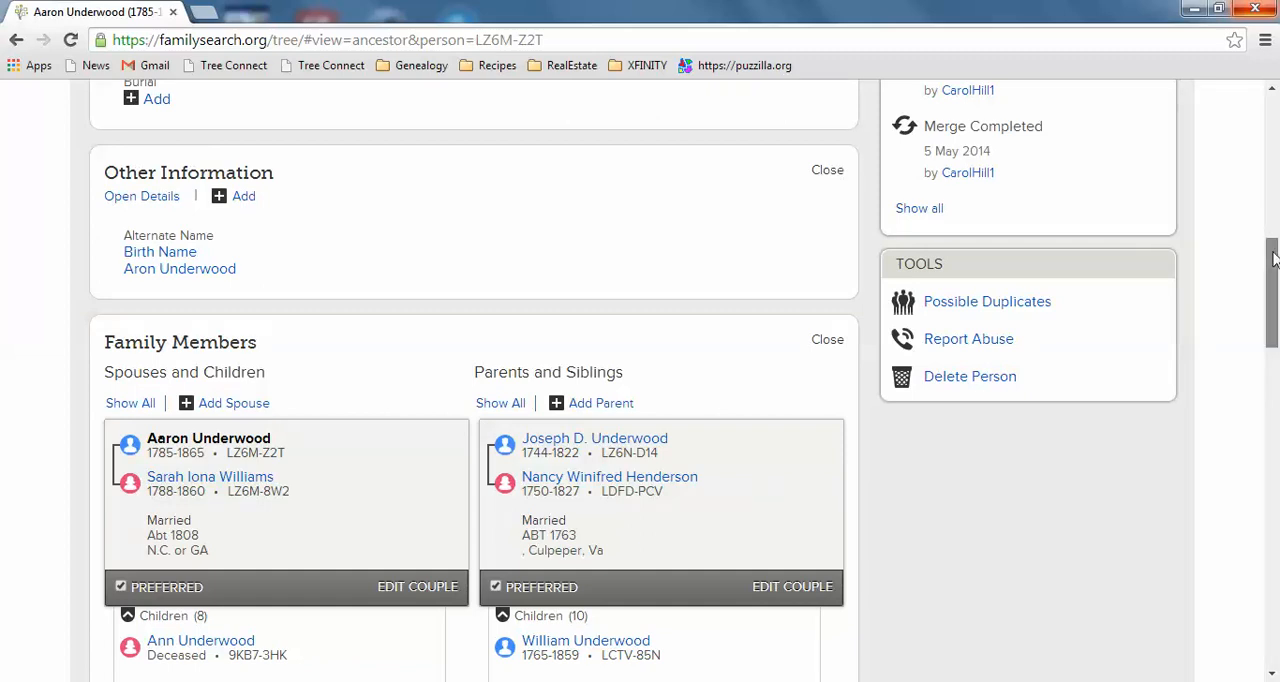
- Review the ancestor's family groups, show the children listed without a mother, and start deleting the parent relationship of the child dated 1856-1933
drag(1274, 253, 1275, 298)
drag(1279, 247, 1276, 417)
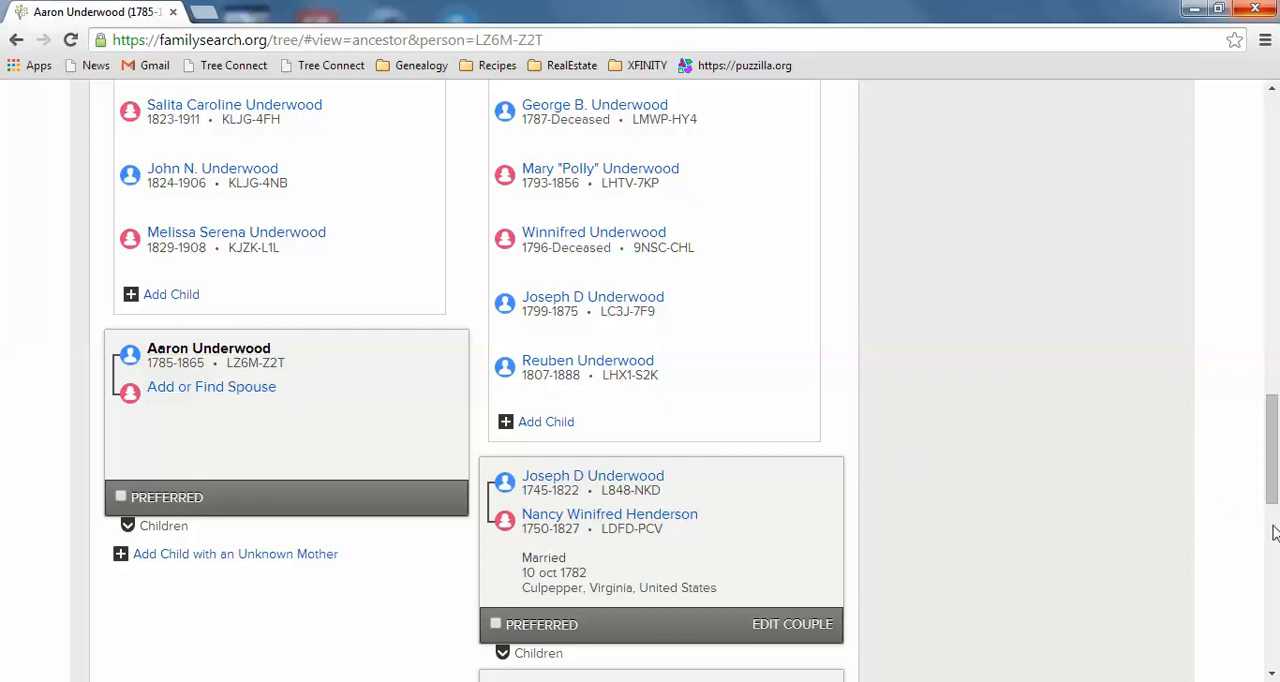
scroll(1276, 400, up, 4)
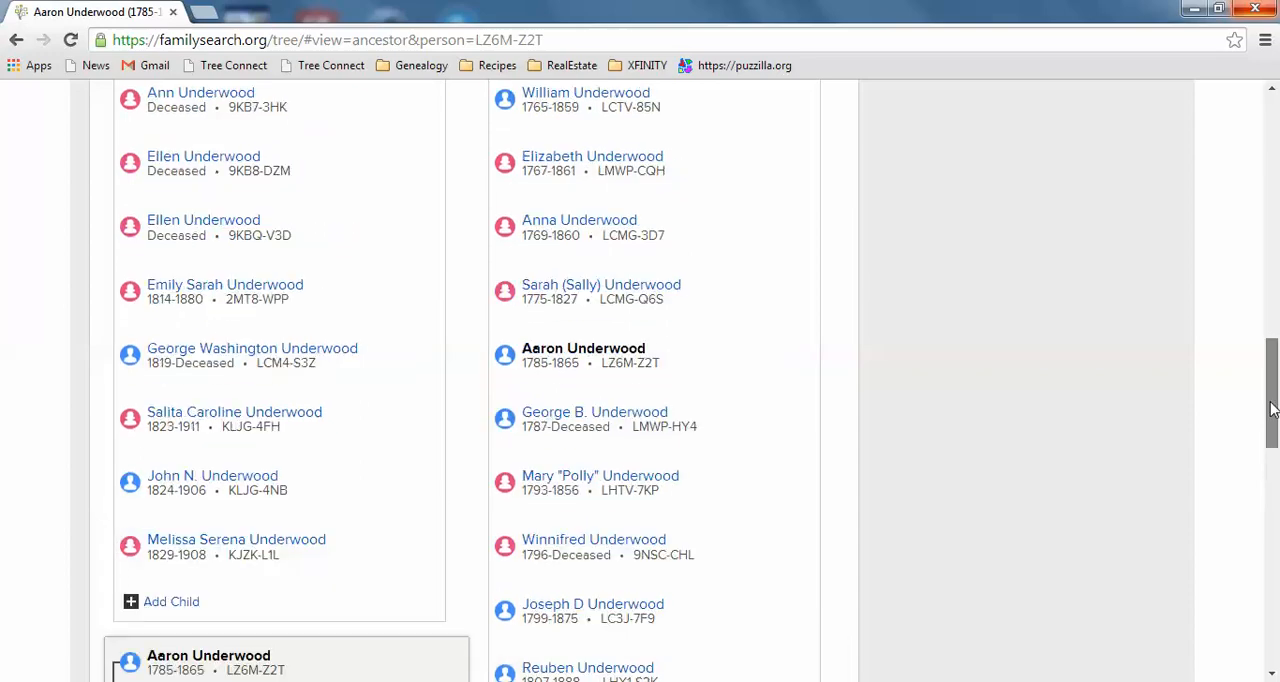
scroll(1274, 303, up, 10)
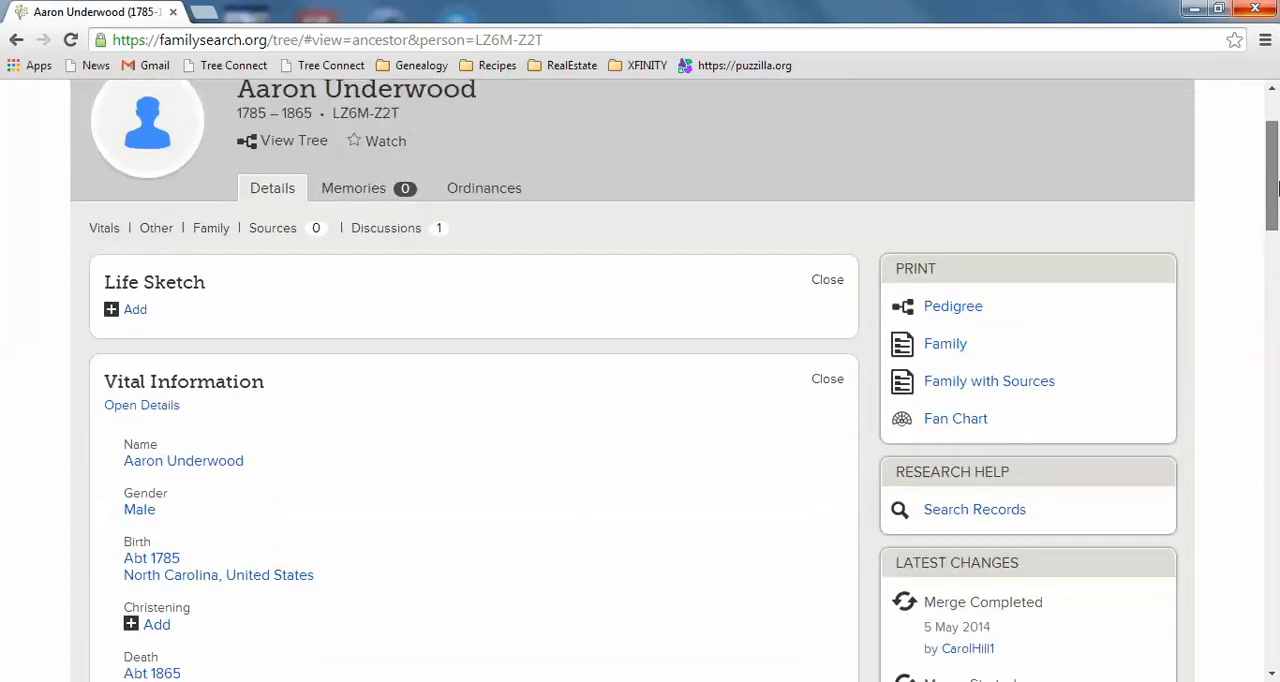
scroll(1276, 188, up, 1)
drag(1277, 176, 1276, 470)
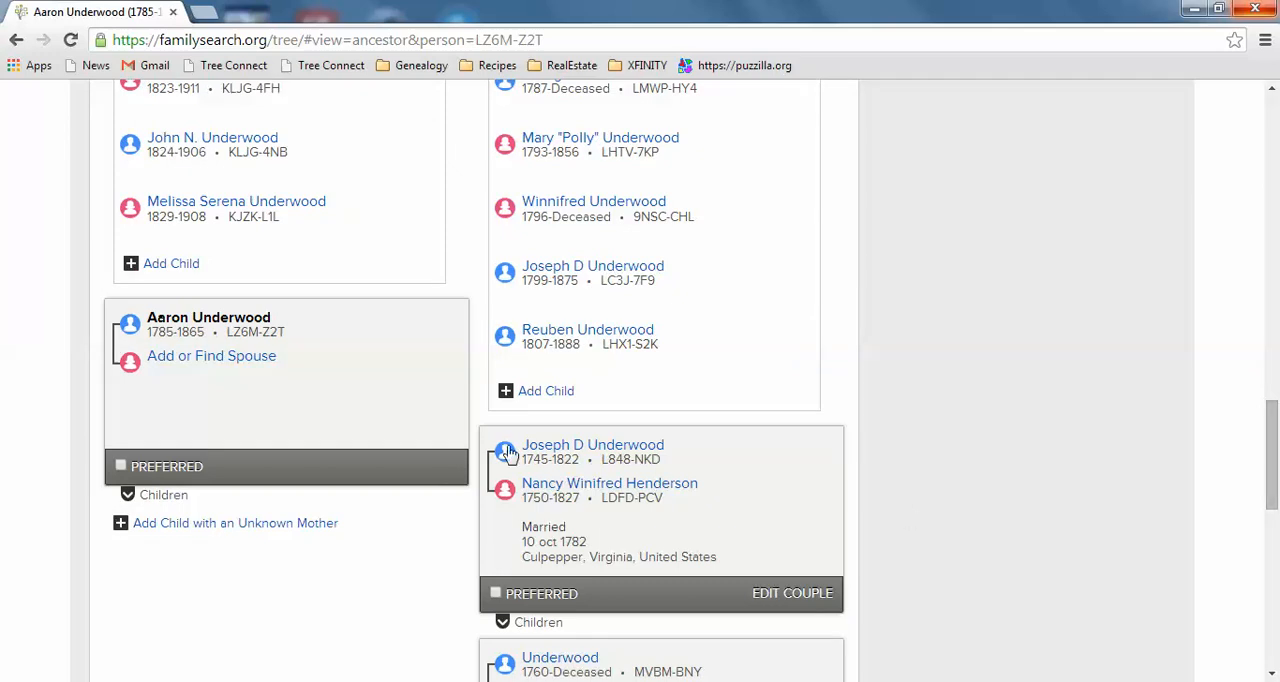
click(127, 497)
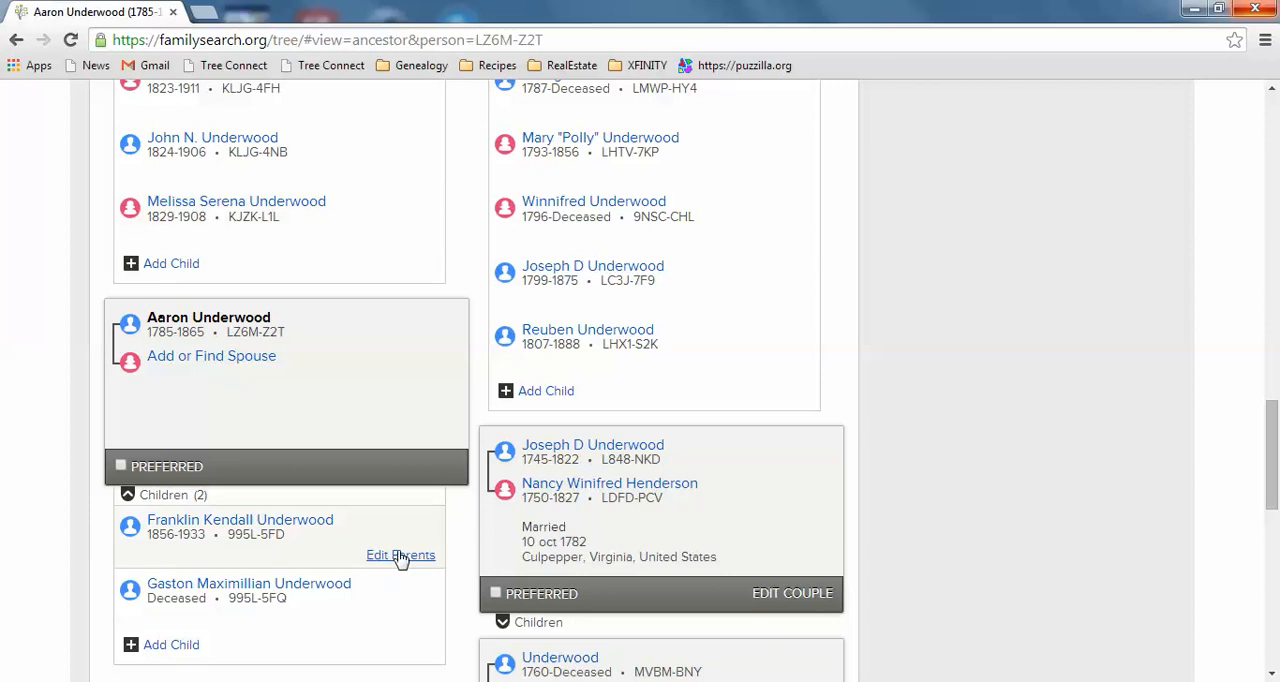
click(400, 556)
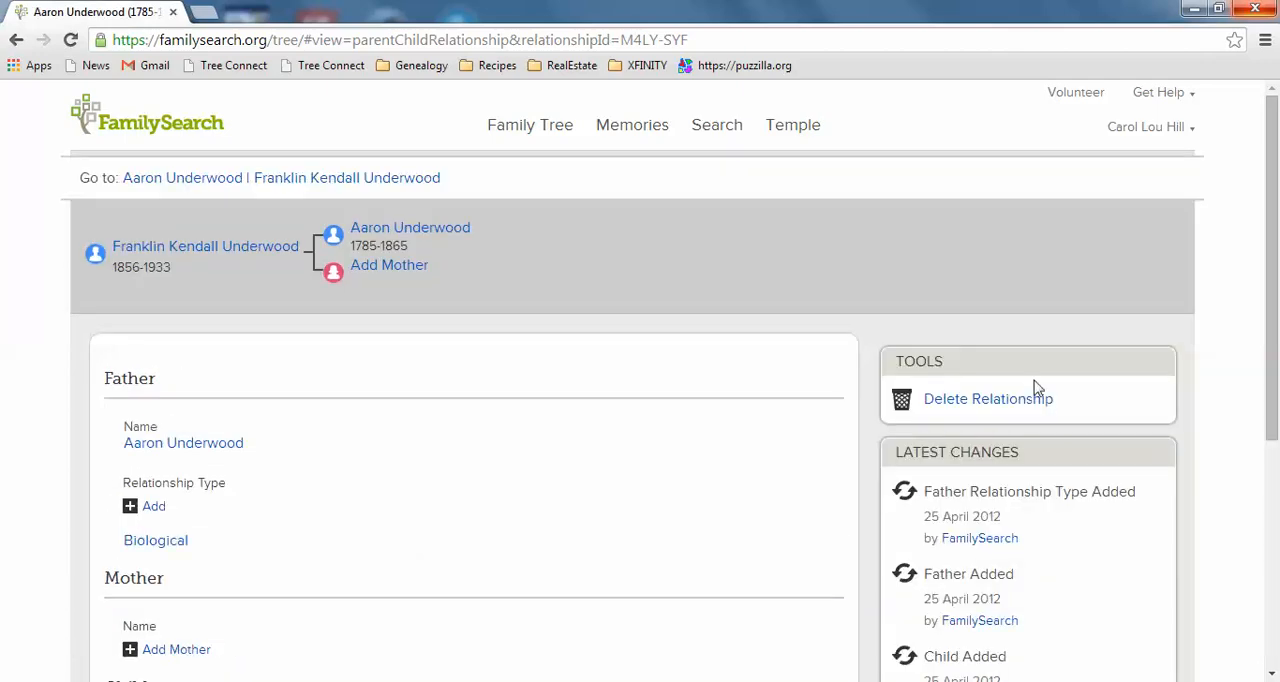
click(988, 400)
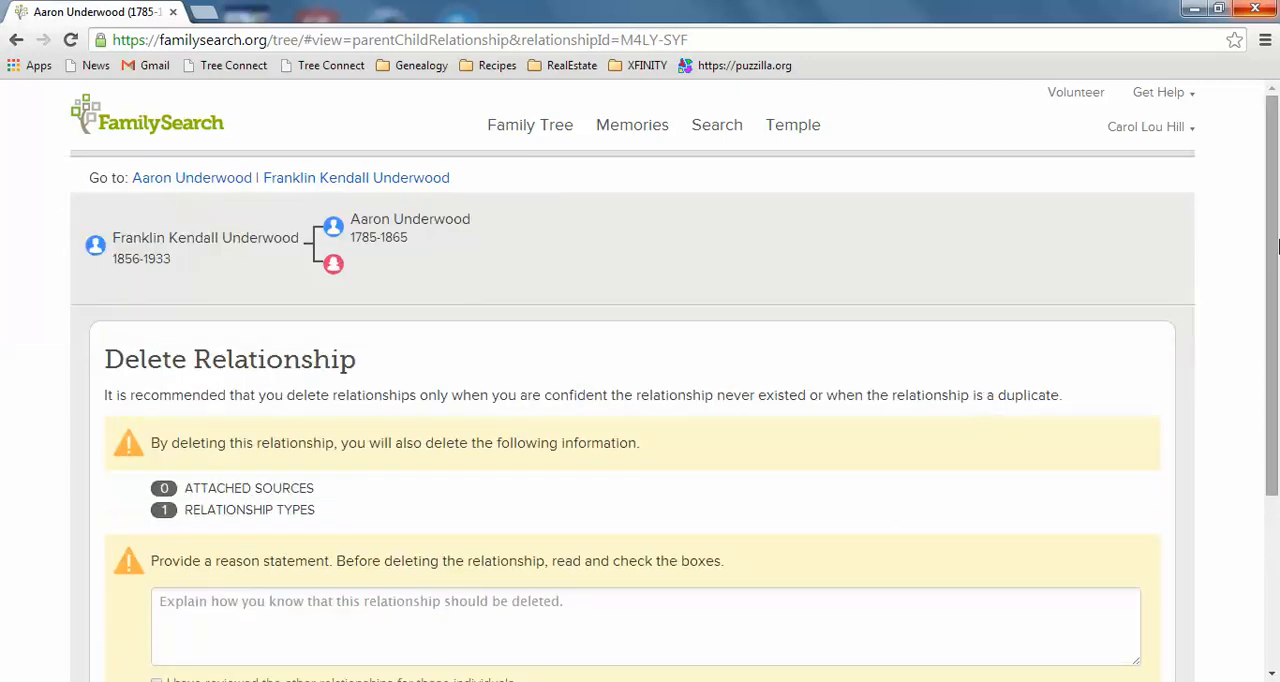
- Give "Because in my research they didn't have children after 1829" as the reason for deleting the relationship
drag(1273, 250, 1277, 353)
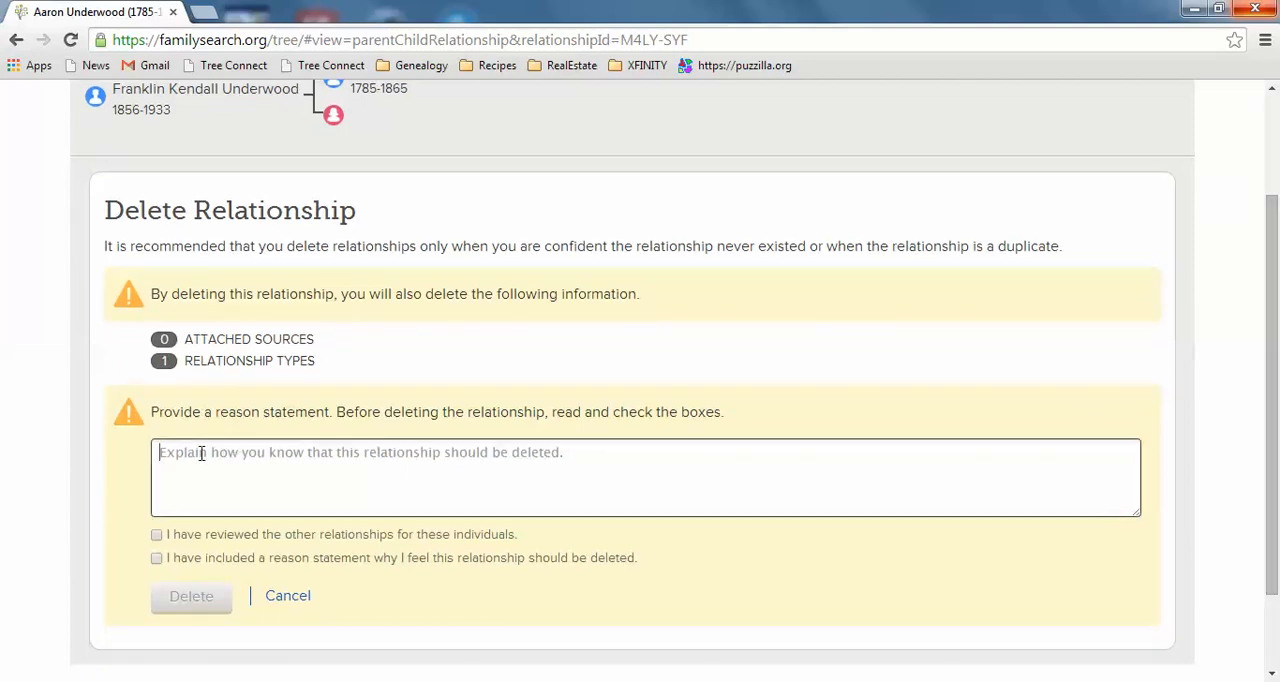
text(Because )
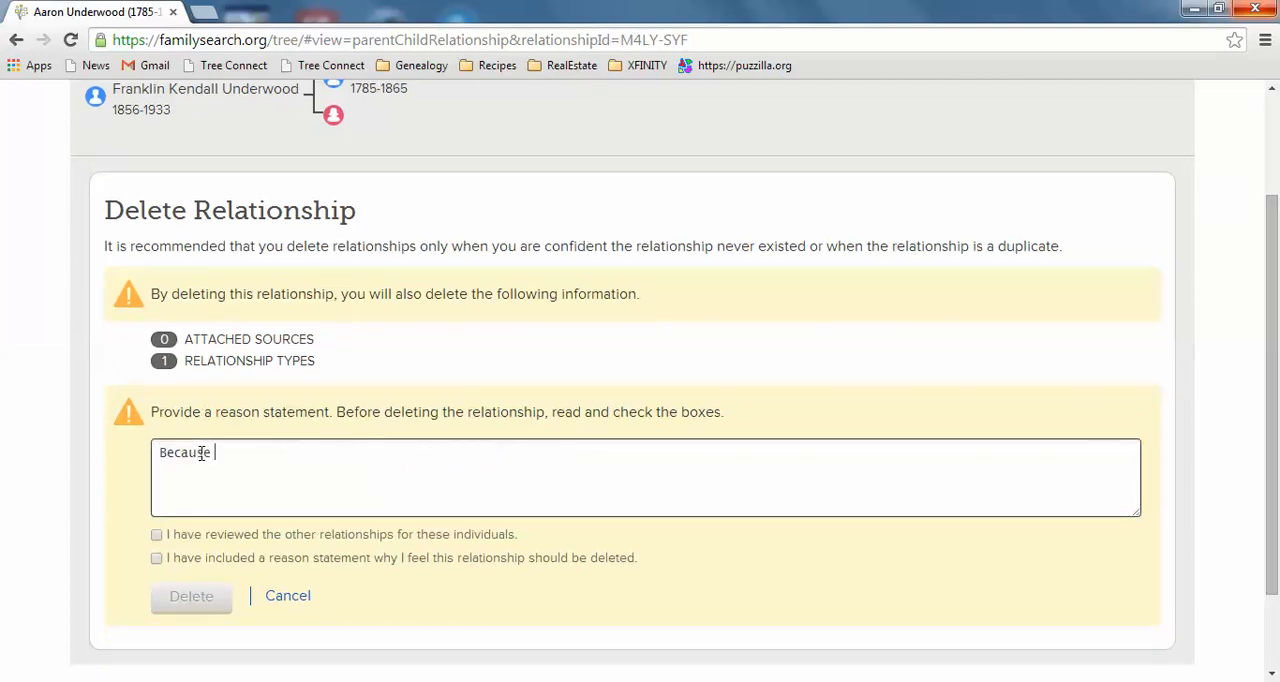
text(in my research they )
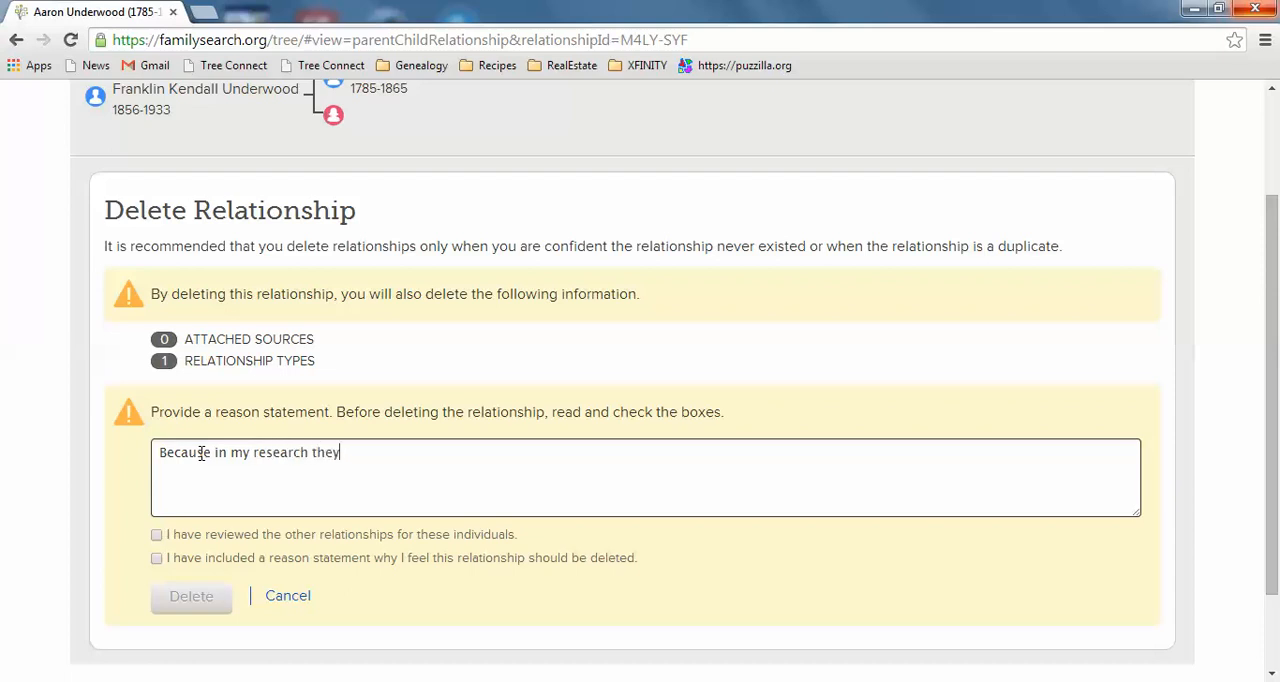
text(didn't have children a)
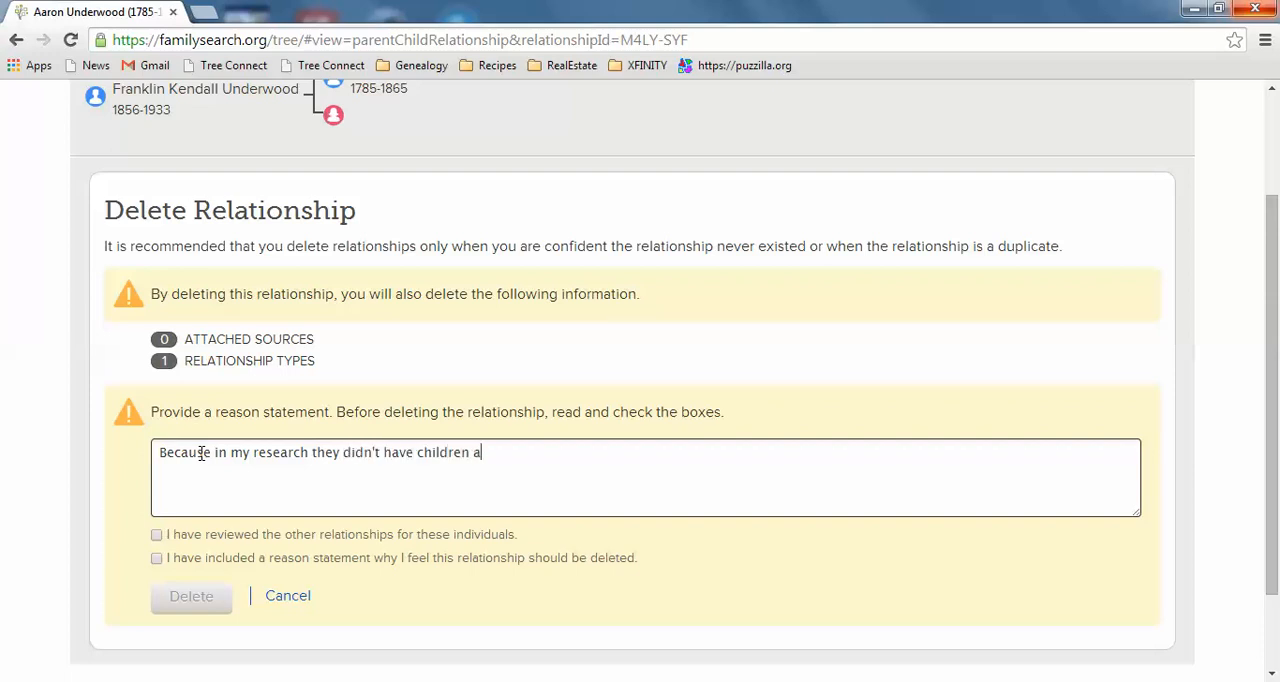
text(fter 1829)
- Acknowledge the relationship review and the included reason statement, and delete the relationship to the child dated 1856-1933
click(157, 537)
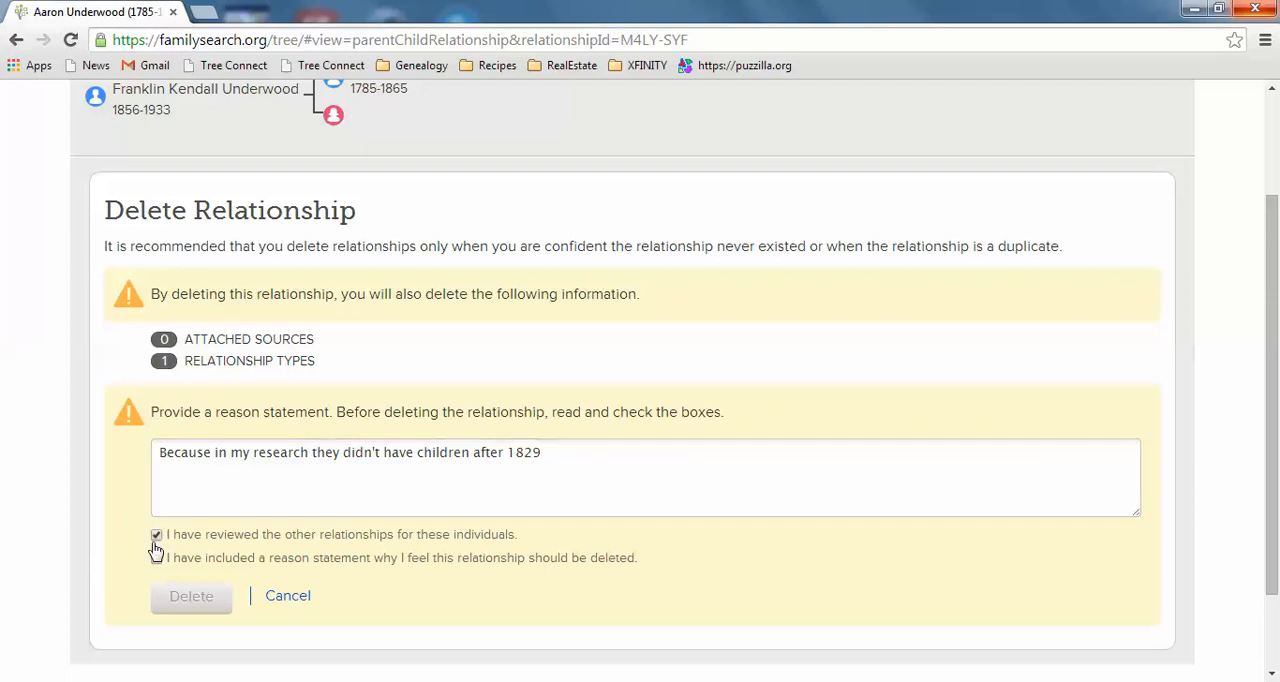
click(156, 561)
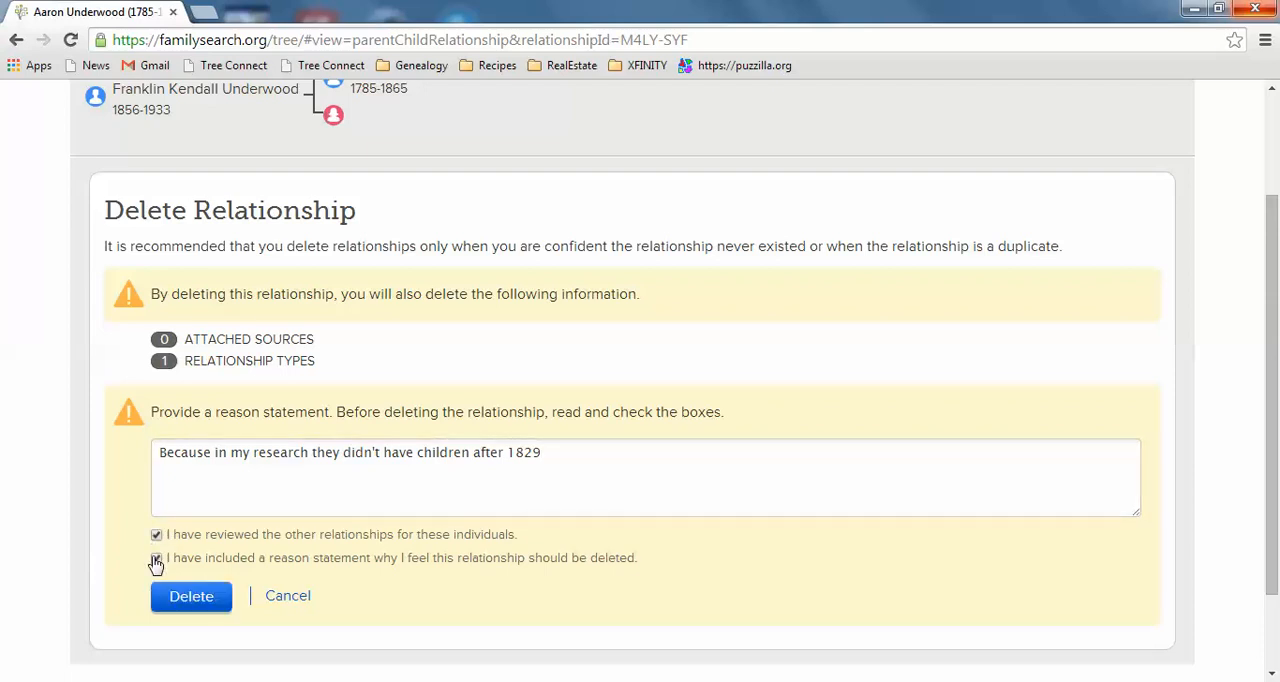
click(185, 598)
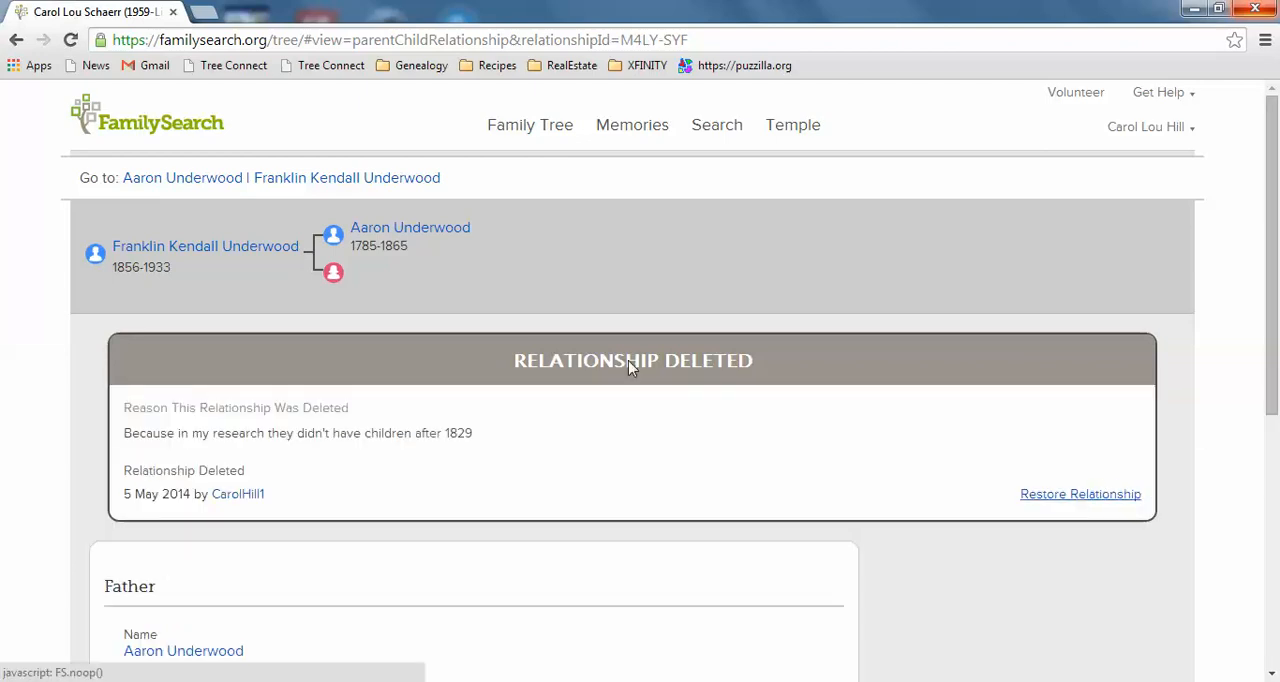
- Return to the ancestor's page and start deleting the parent relationship of the other child listed without a mother
click(177, 183)
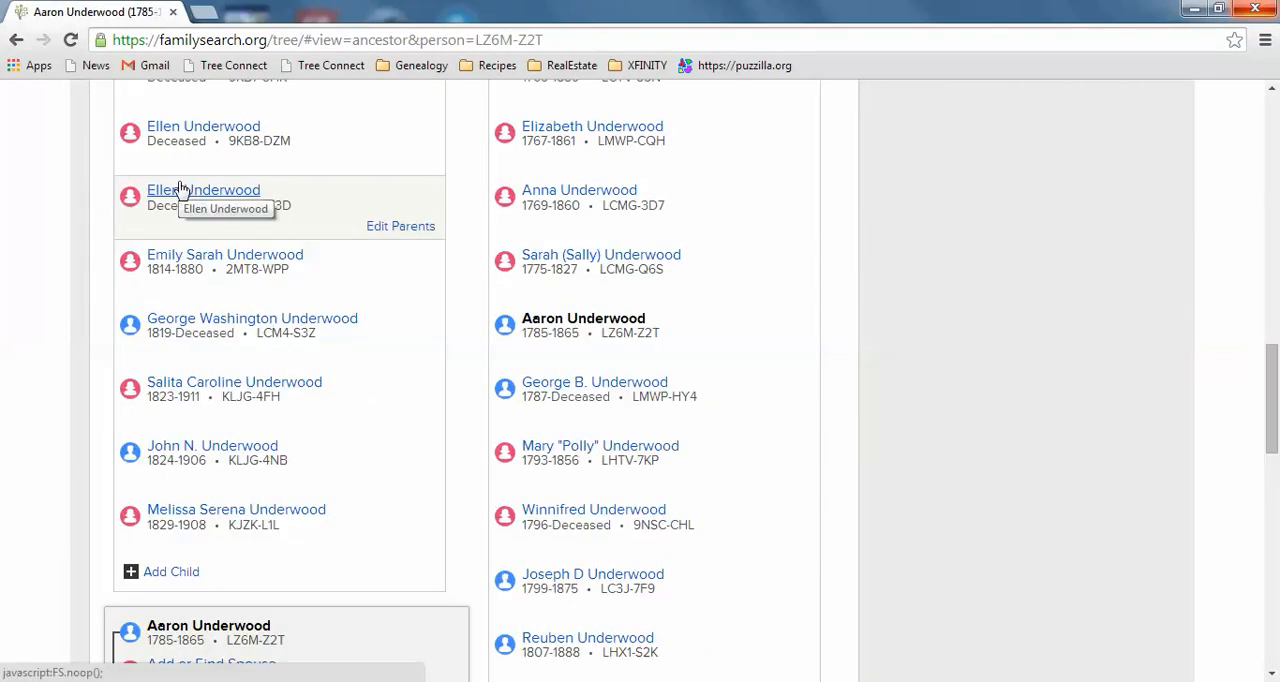
scroll(1275, 427, down, 3)
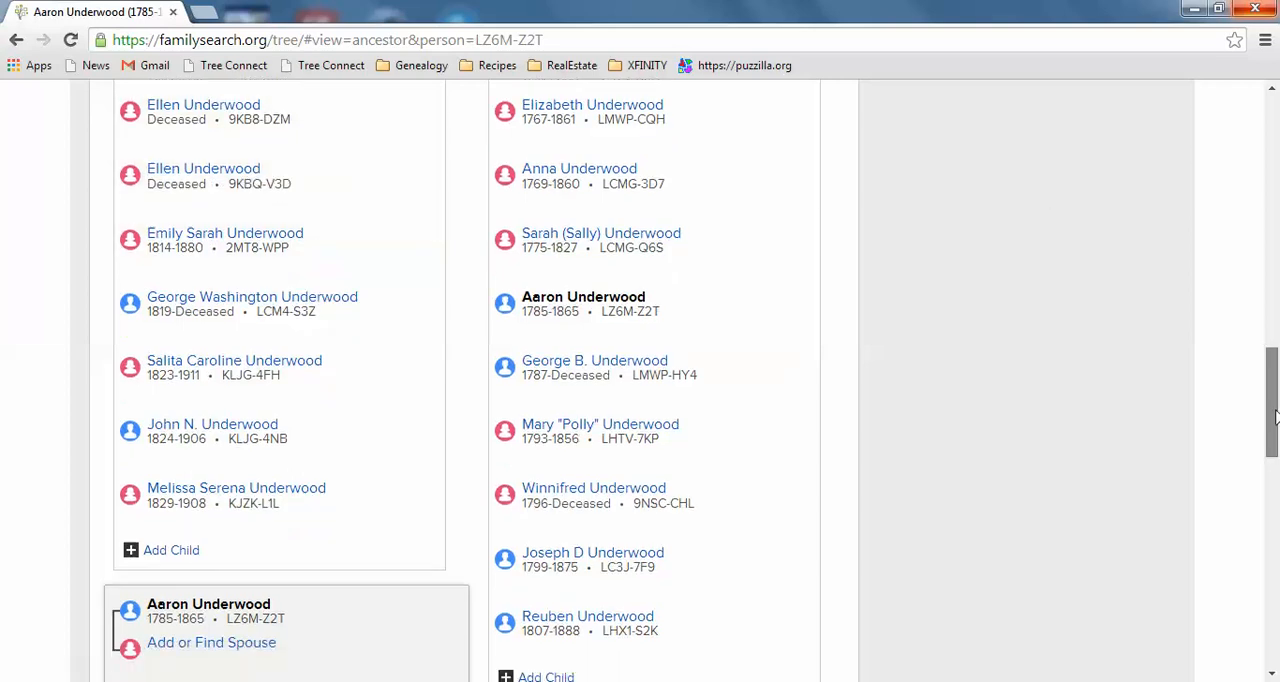
scroll(1275, 440, down, 2)
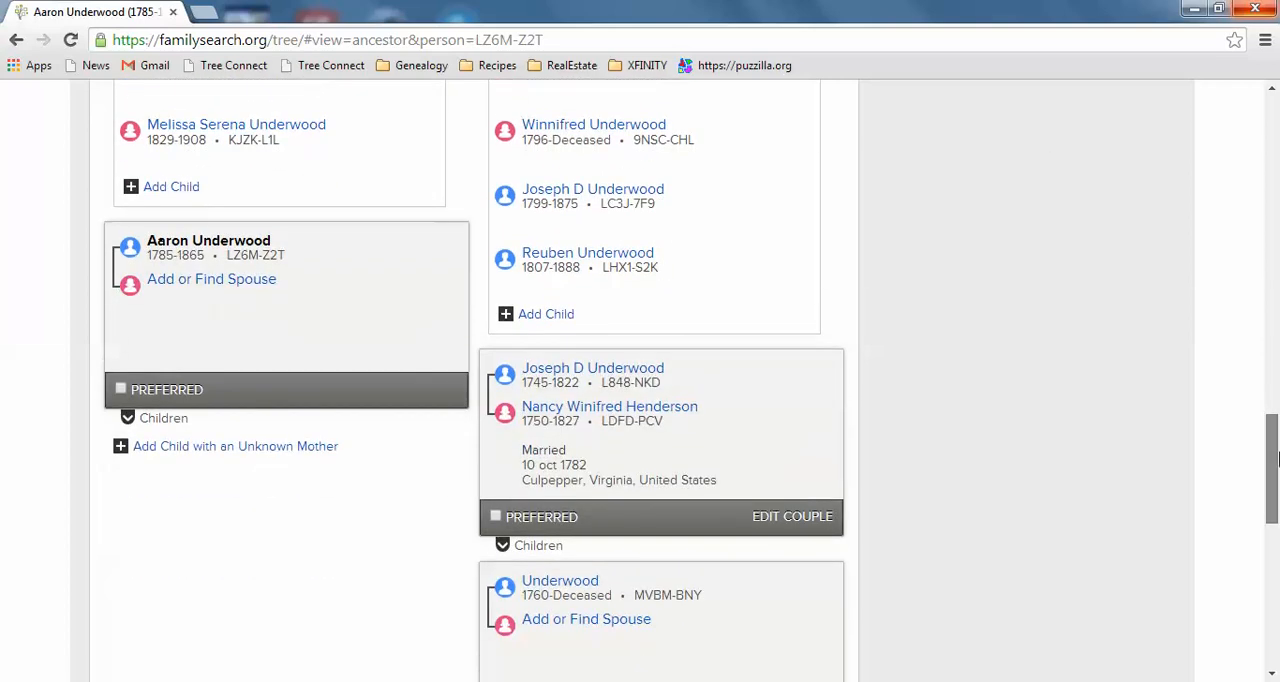
click(128, 419)
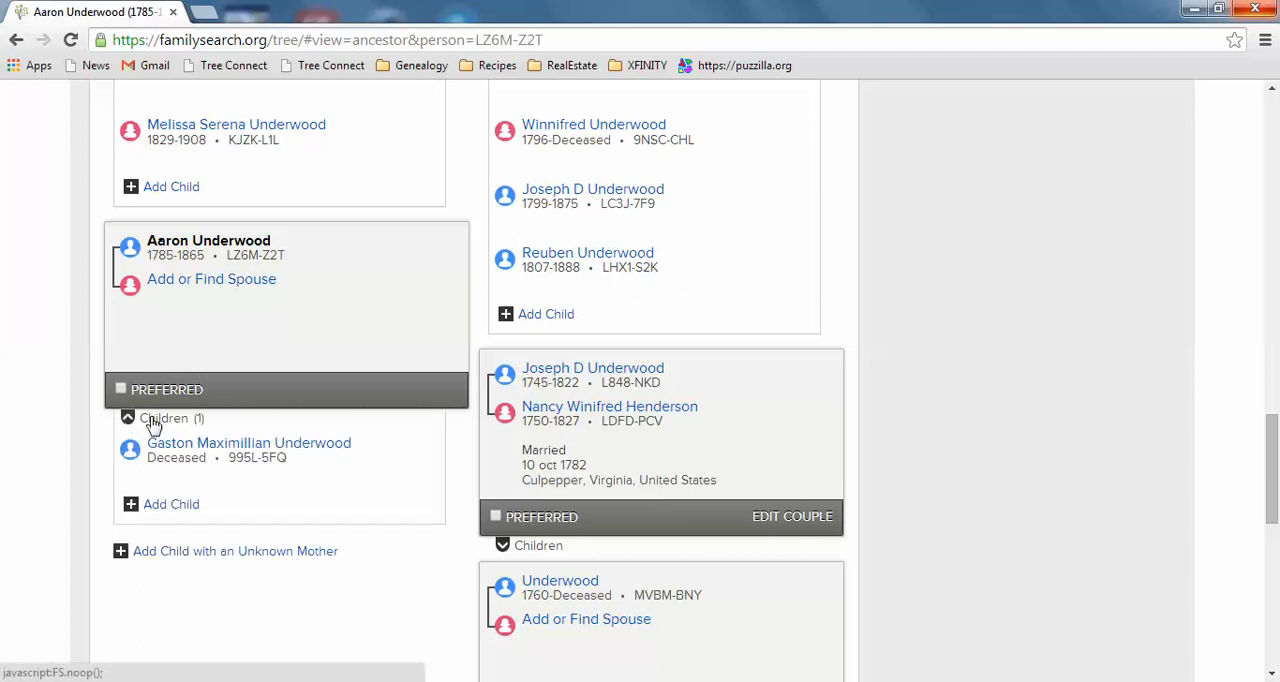
mouse_move(209, 442)
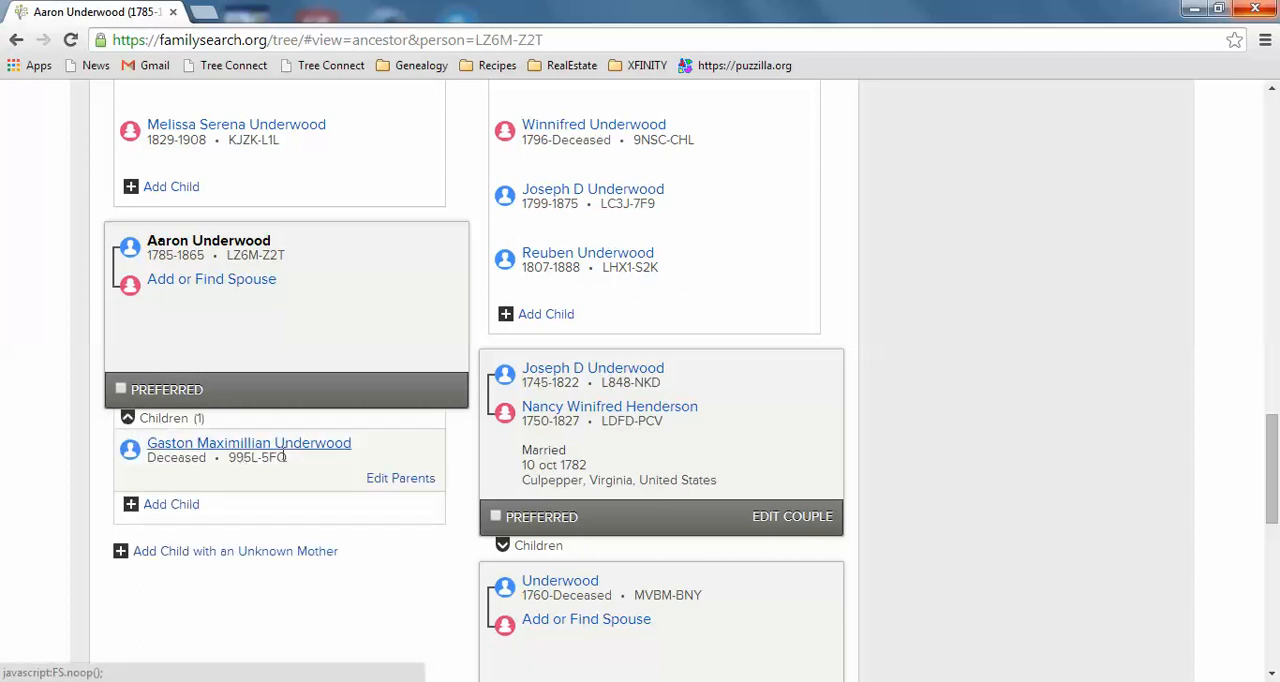
click(390, 479)
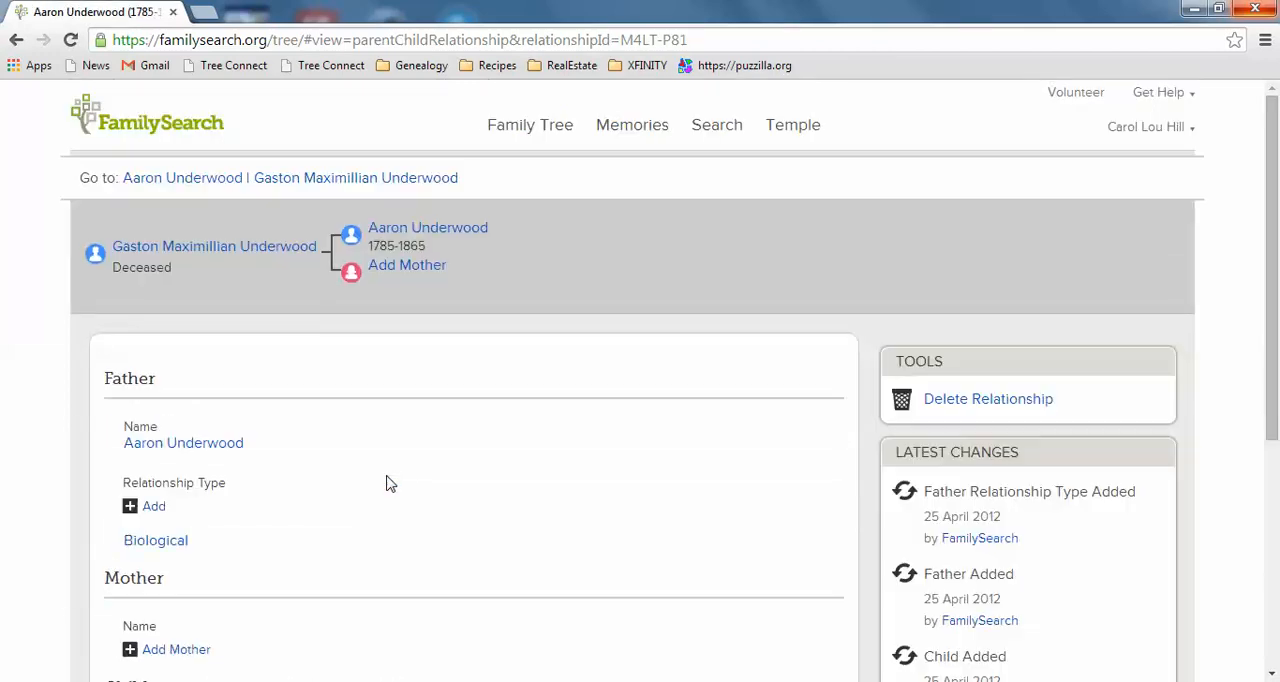
click(993, 399)
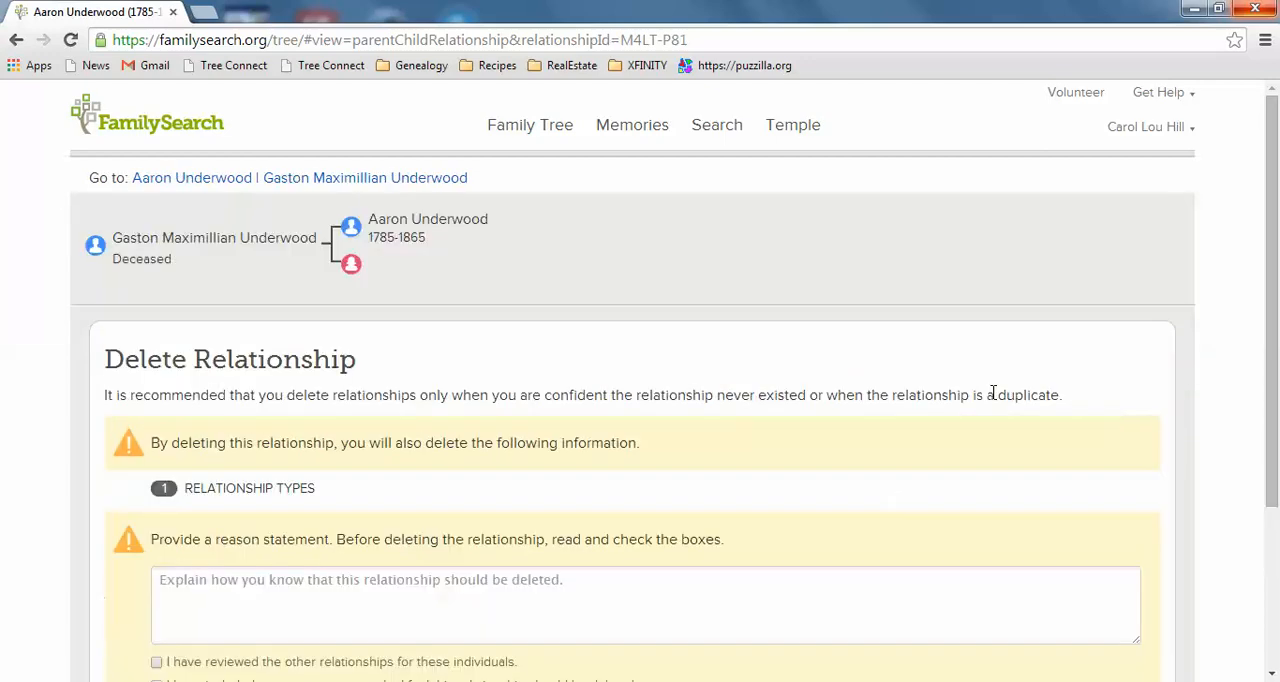
click(181, 612)
text(Rese)
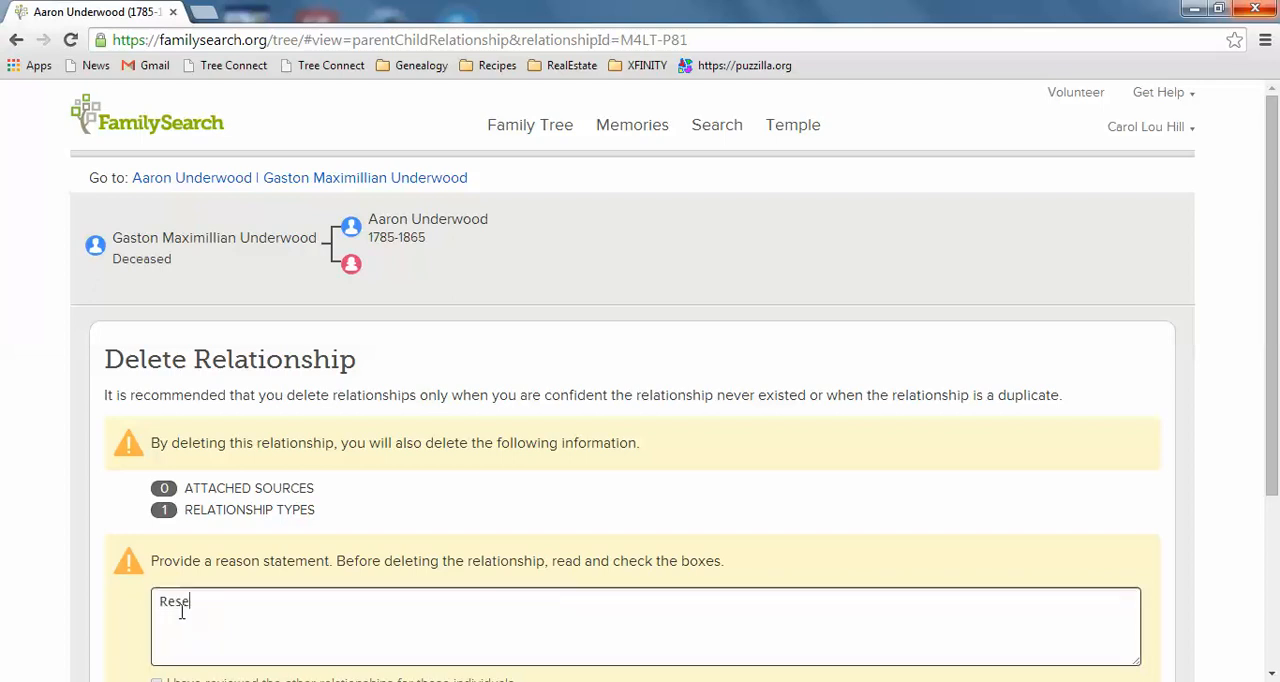
text(arch doesn)
key(BackSpace)
key(BackSpace)
key(BackSpace)
key(BackSpace)
key(BackSpace)
key(BackSpace)
key(BackSpace)
key(BackSpace)
key(BackSpace)
key(BackSpace)
key(BackSpace)
key(BackSpace)
key(BackSpace)
key(BackSpace)
key(BackSpace)
text(M)
key(BackSpace)
key(BackSpace)
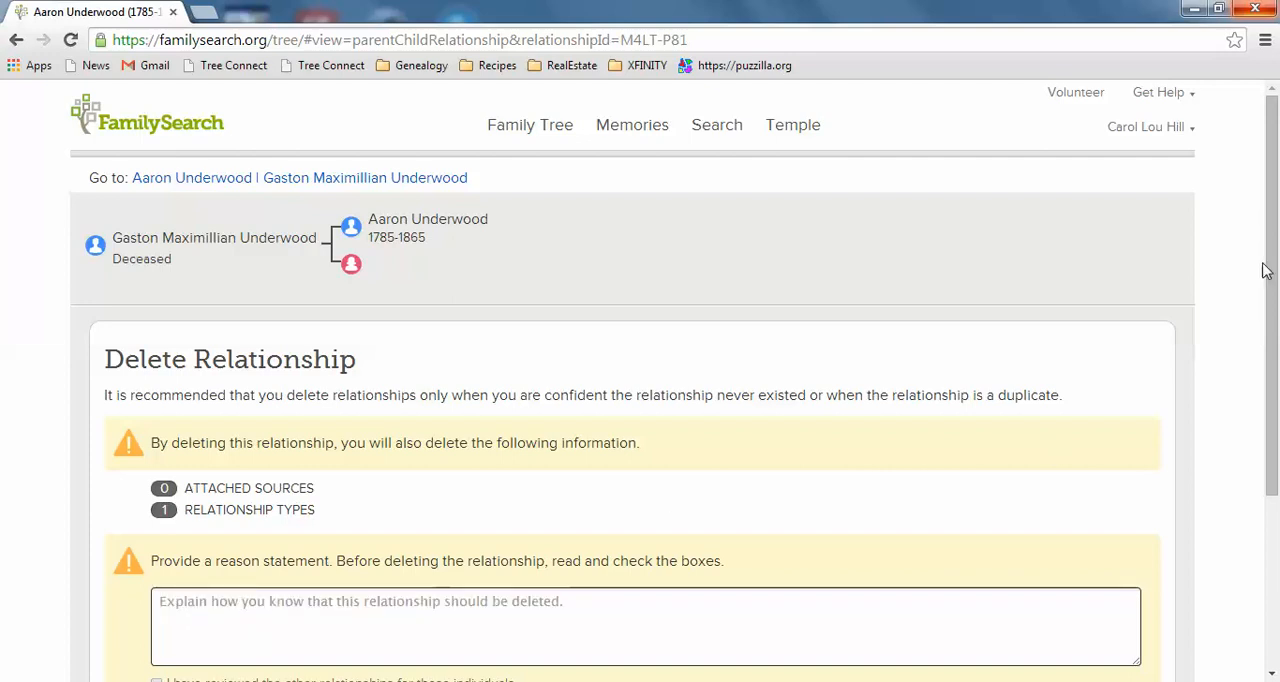
- Acknowledge the review of other relationships and the inclusion of a reason statement, and prepare the reason field for entry
drag(1265, 270, 1265, 352)
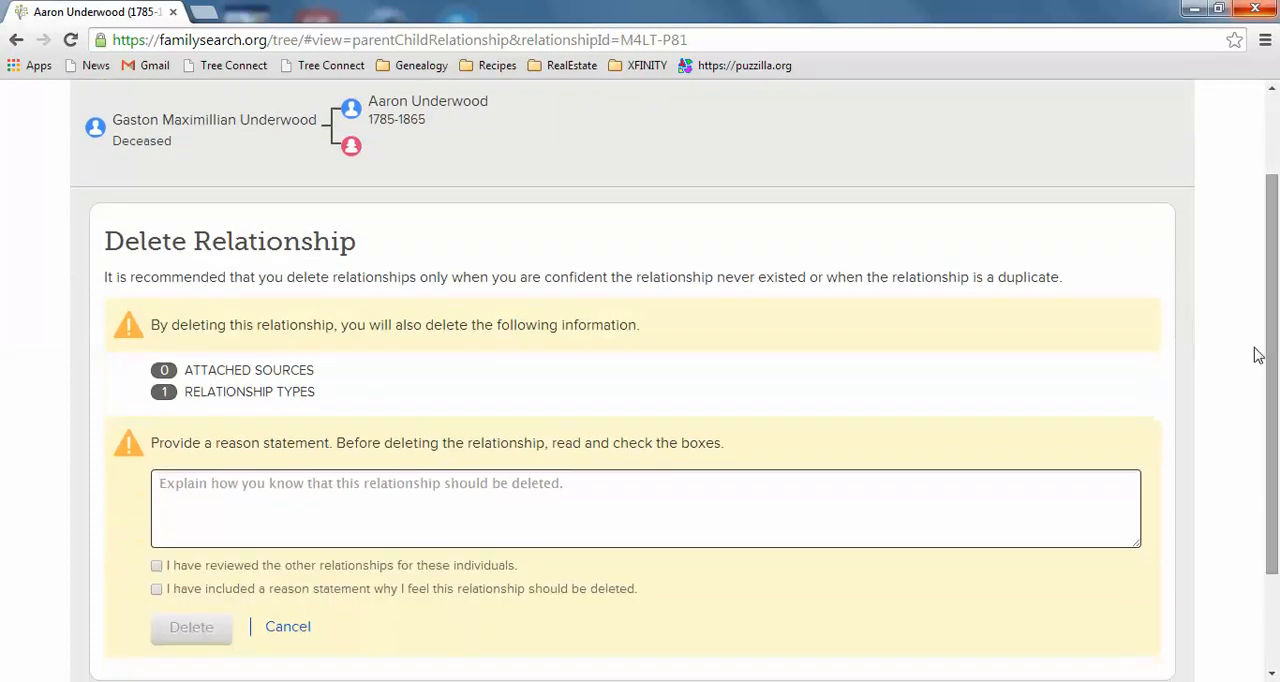
click(156, 568)
click(157, 591)
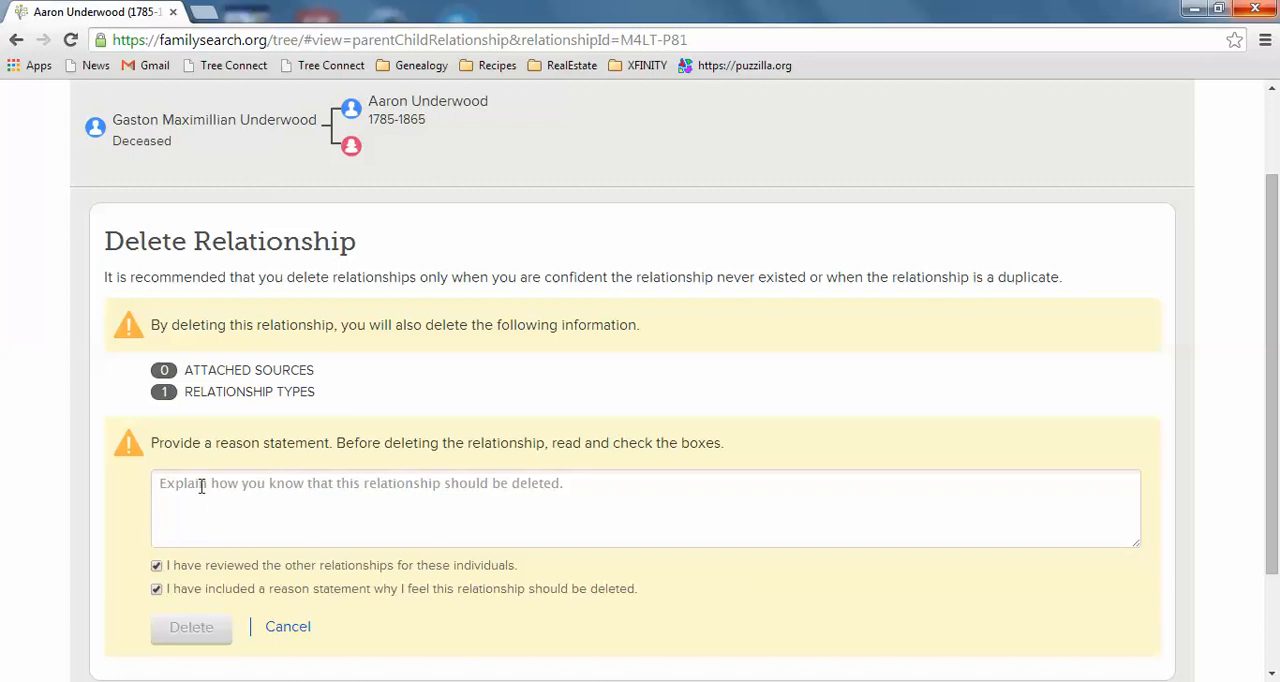
click(201, 486)
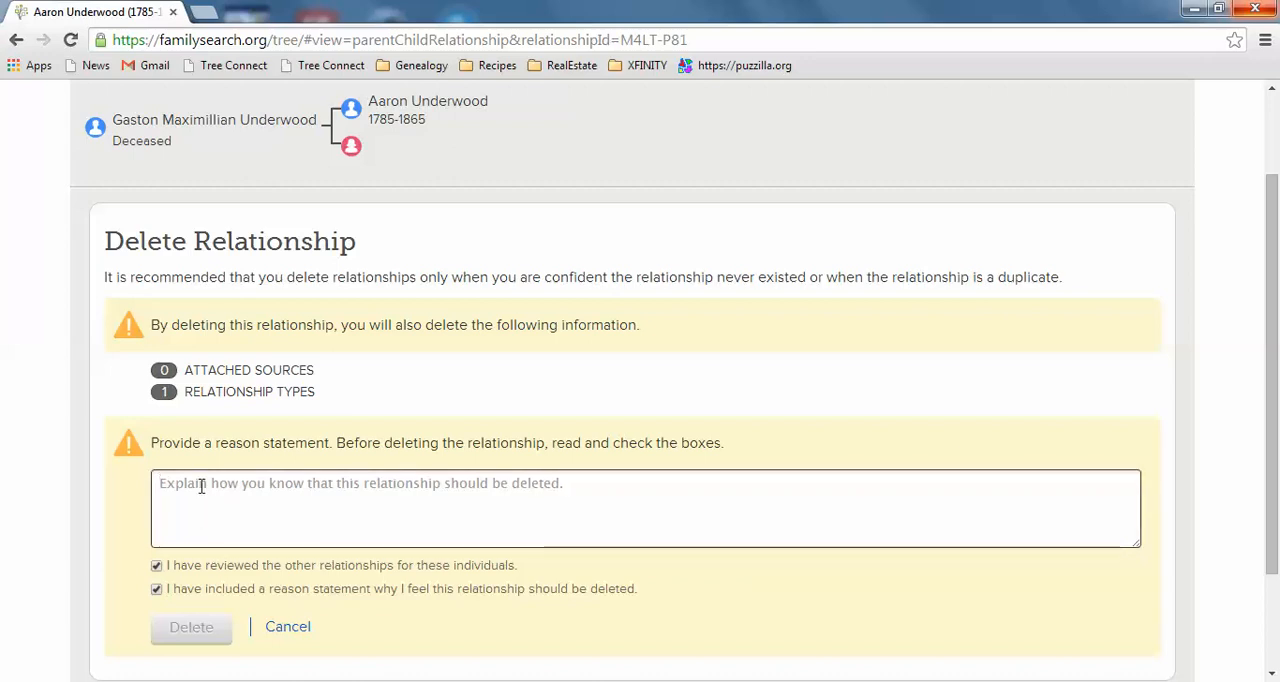
text(My research did)
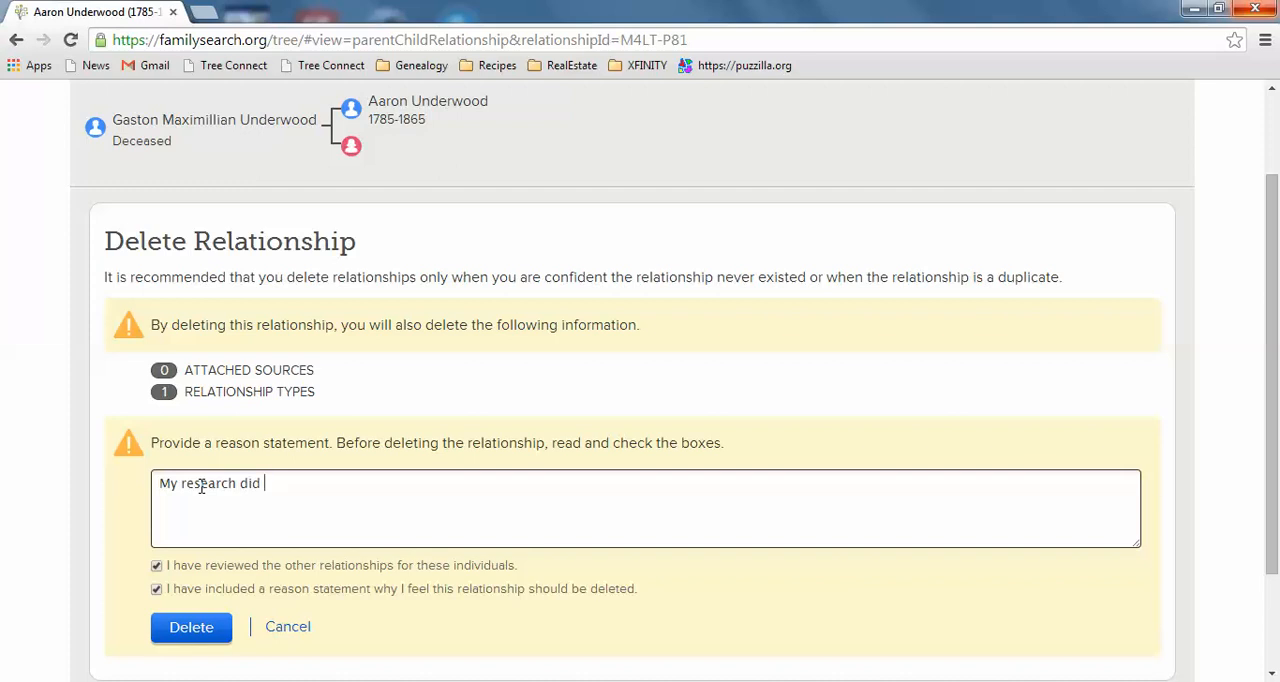
key(BackSpace)
key(BackSpace)
key(BackSpace)
key(BackSpace)
key(BackSpace)
key(BackSpace)
key(BackSpace)
key(BackSpace)
key(BackSpace)
key(BackSpace)
key(BackSpace)
key(BackSpace)
key(BackSpace)
key(BackSpace)
key(BackSpace)
- Enter "I was not able to find this in my research." as the reason and delete the second child's relationship
text(I was not able to fi)
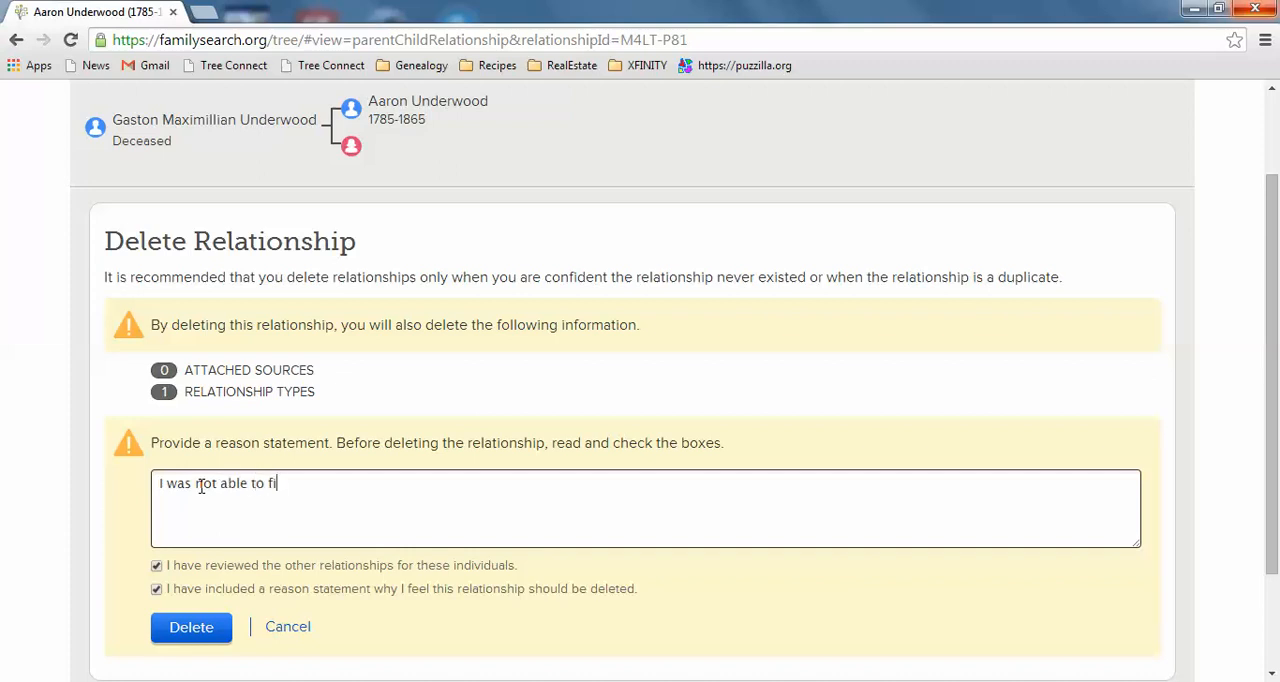
text(nd this in my research.)
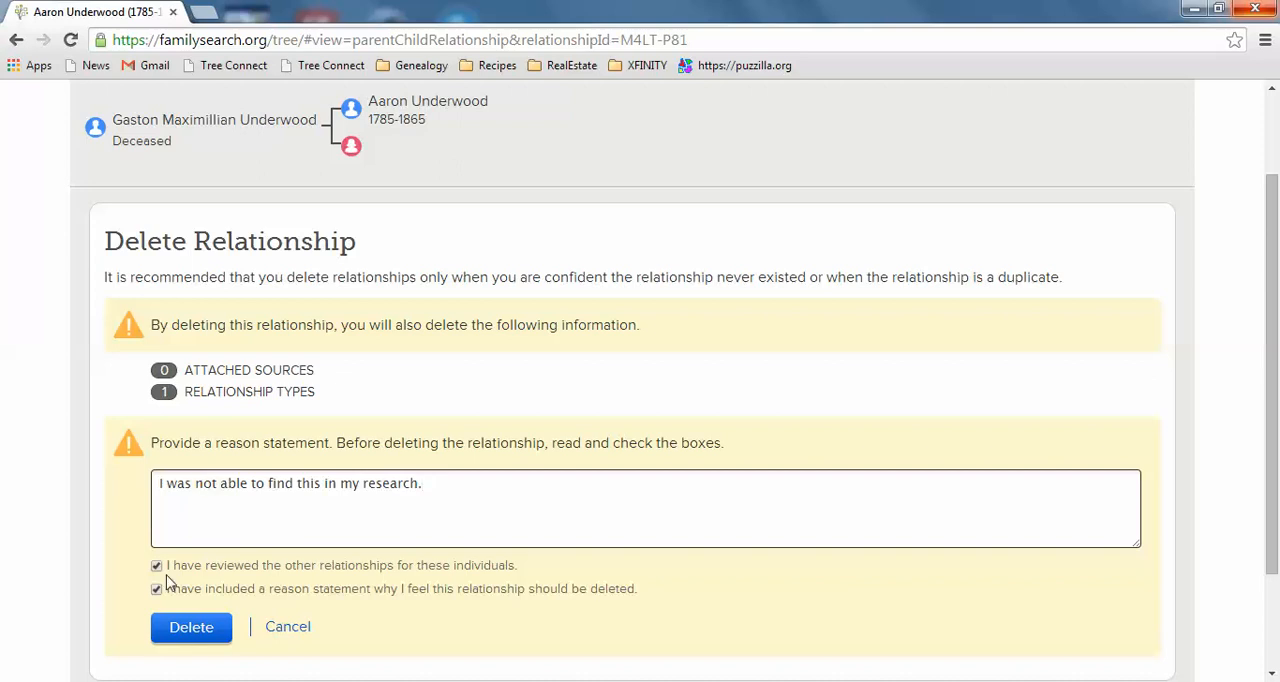
click(190, 627)
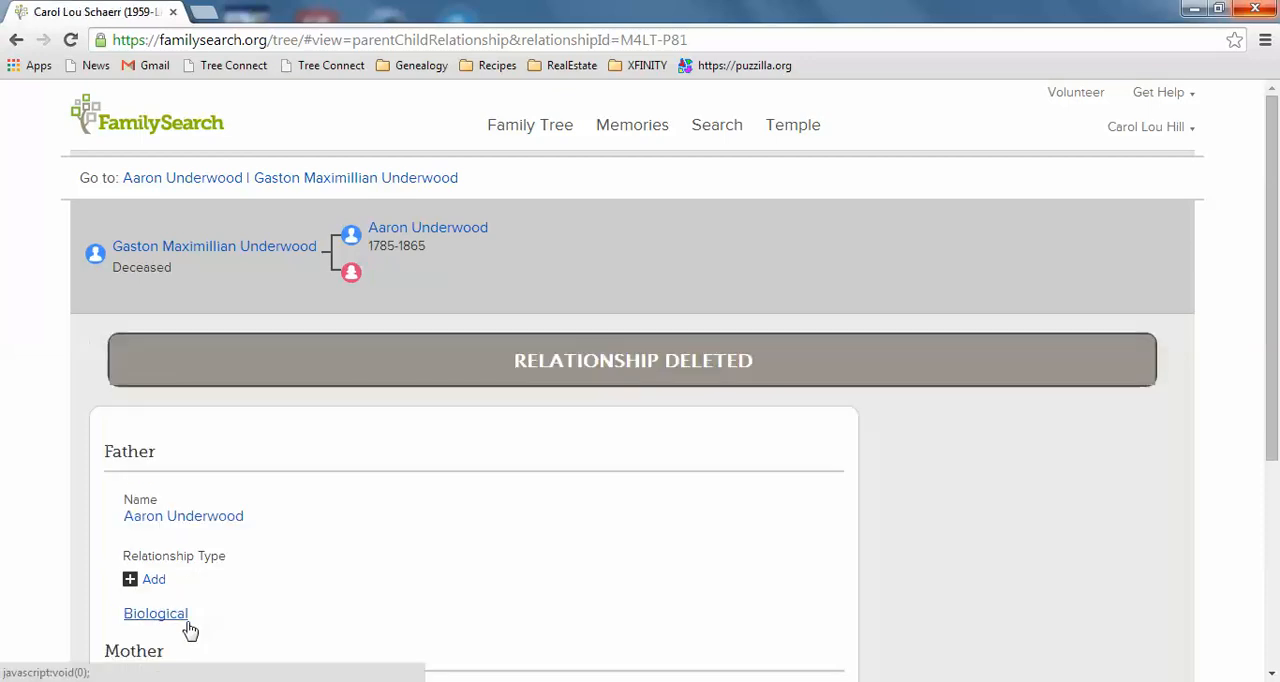
- Review the ancestor's person page after the deletions and go back to the second child's relationship page
click(175, 178)
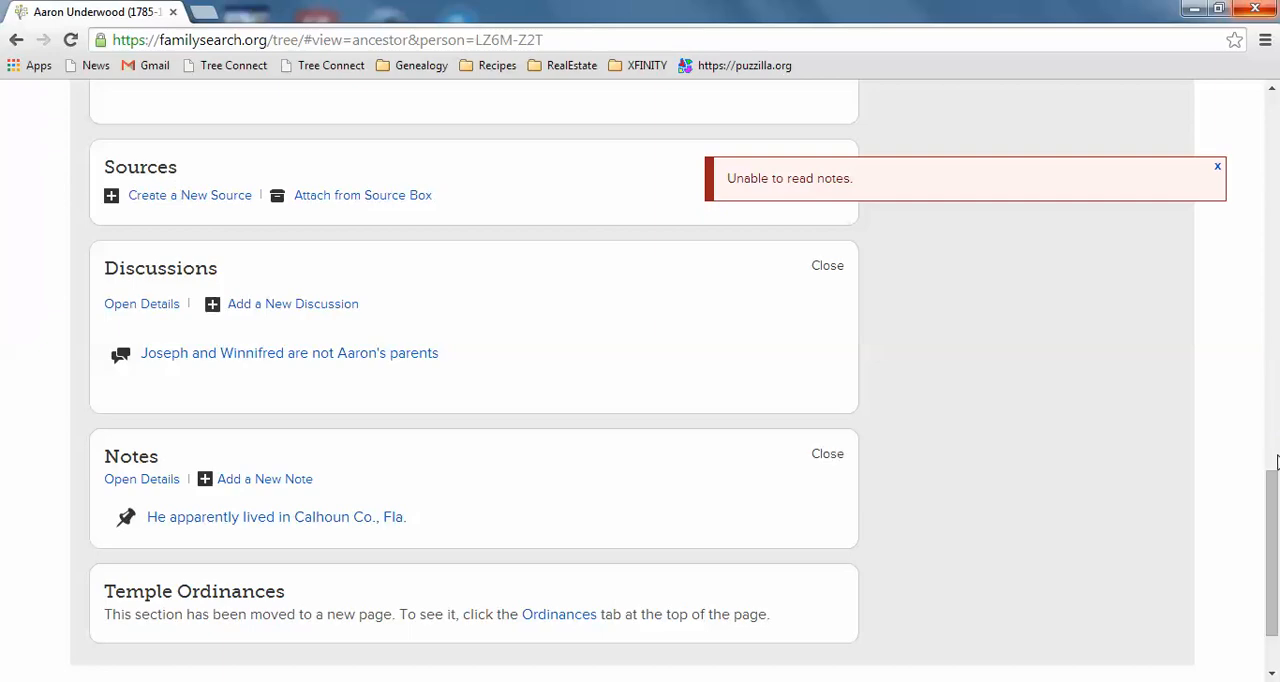
mouse_move(1278, 532)
mouse_down()
mouse_move(1277, 148)
mouse_move(1277, 314)
mouse_up()
mouse_move(1276, 317)
mouse_down()
mouse_move(1278, 496)
mouse_move(1270, 222)
mouse_up()
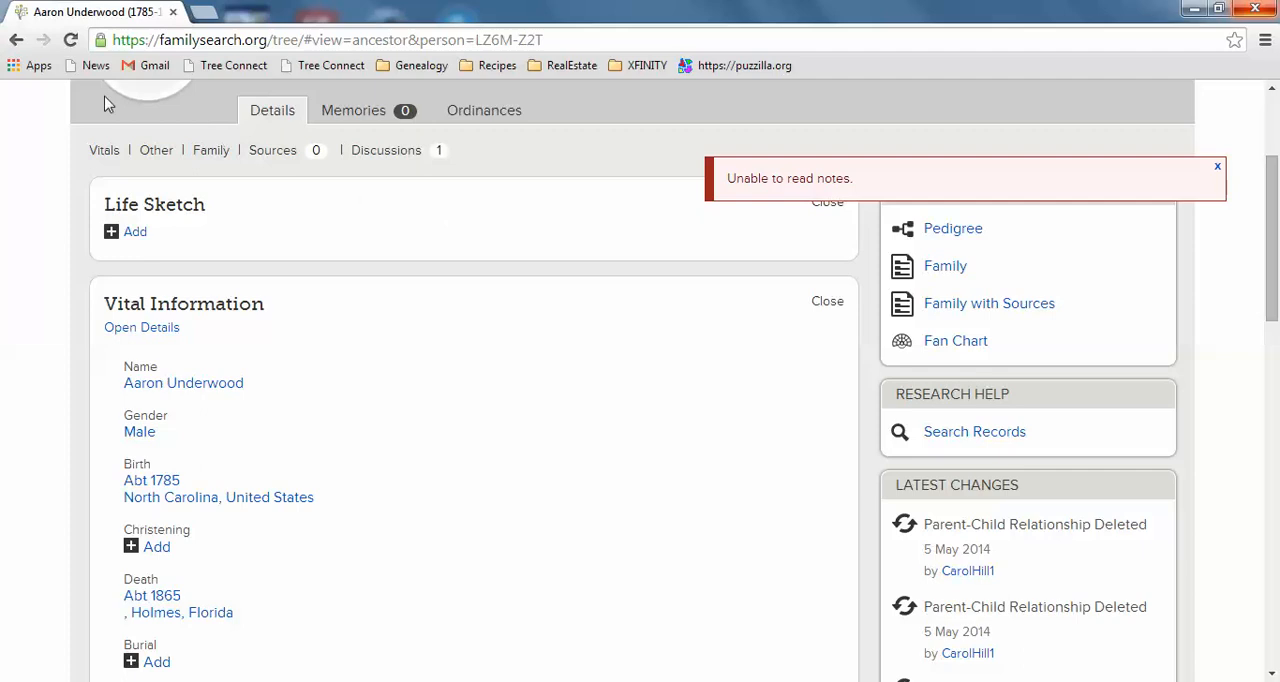
click(16, 42)
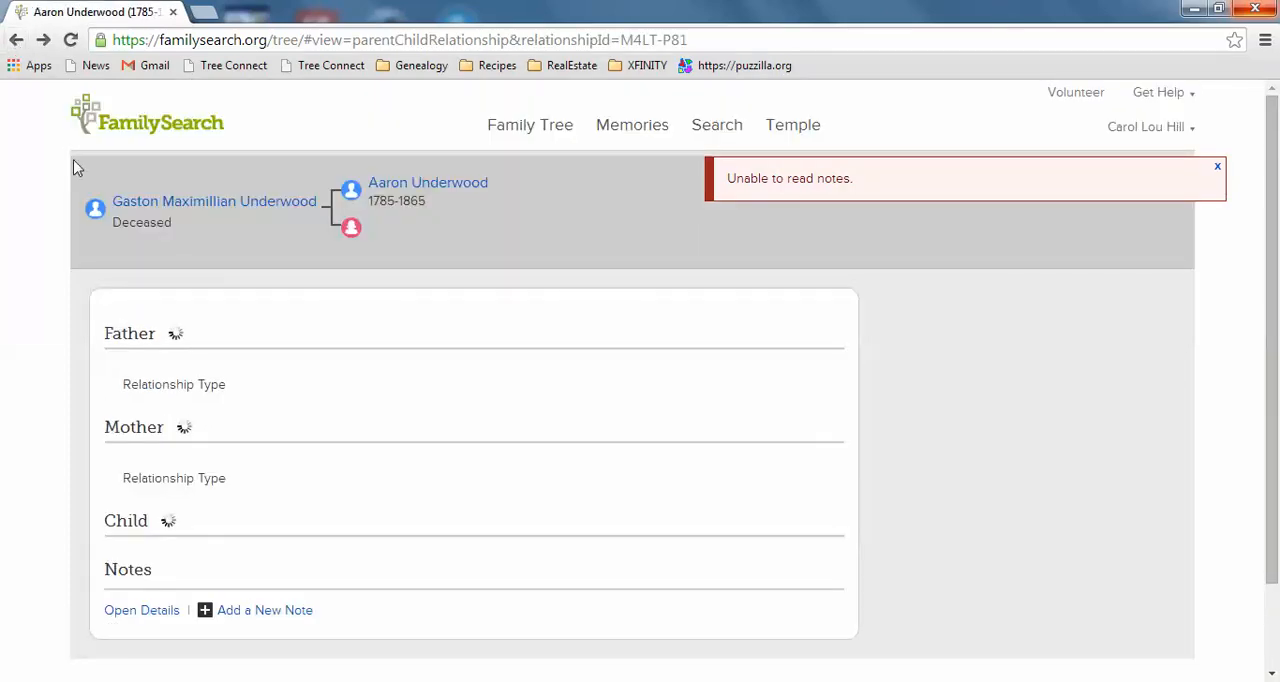
- Return to the ancestor's person page, reload it, and review all parent couples in the Family Members section
click(16, 42)
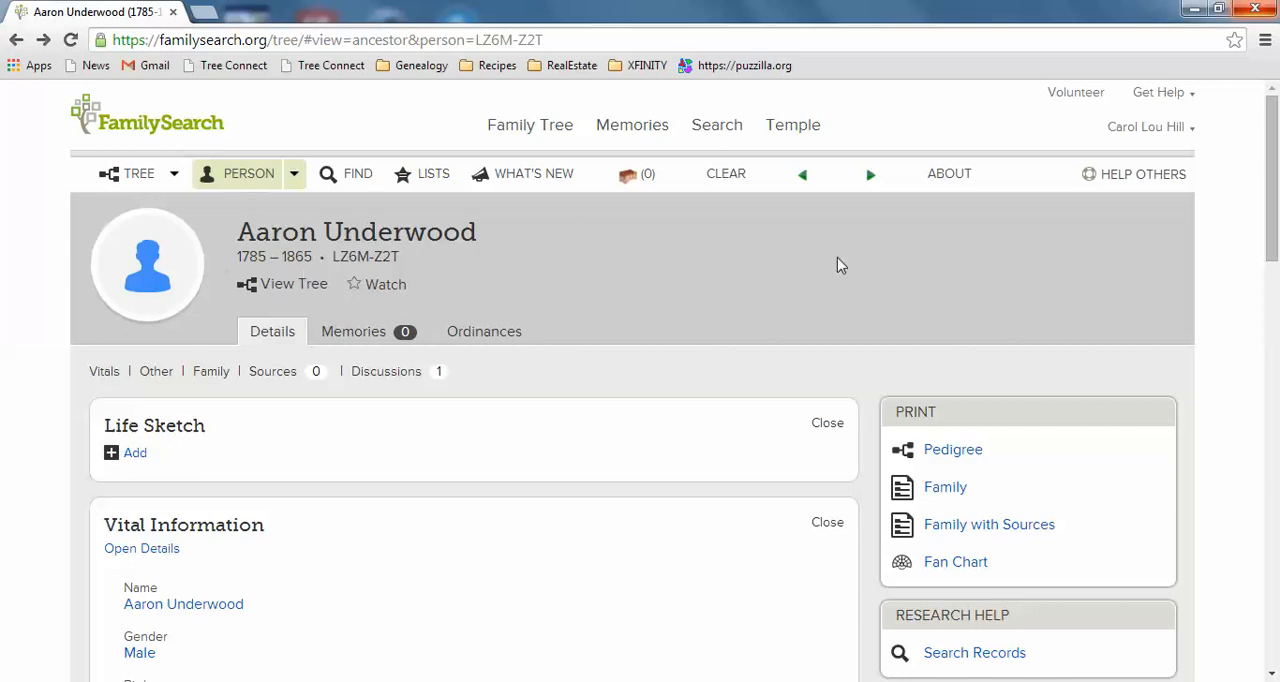
click(71, 40)
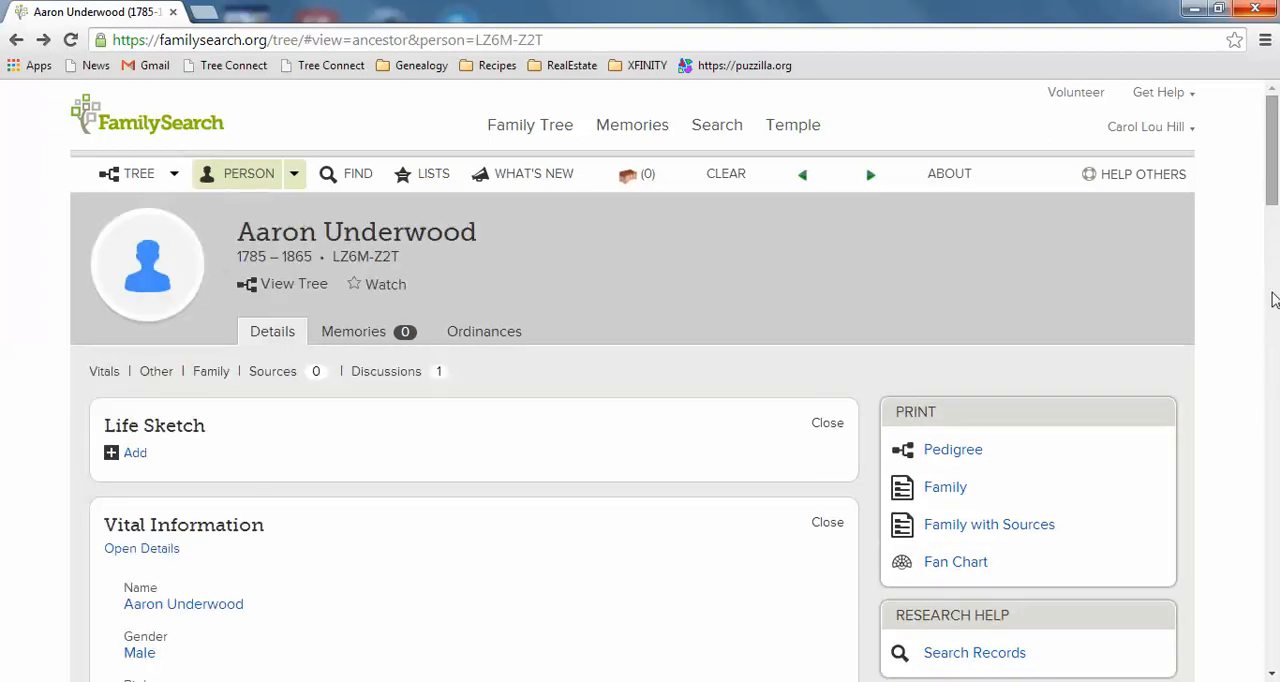
drag(1271, 169, 1274, 463)
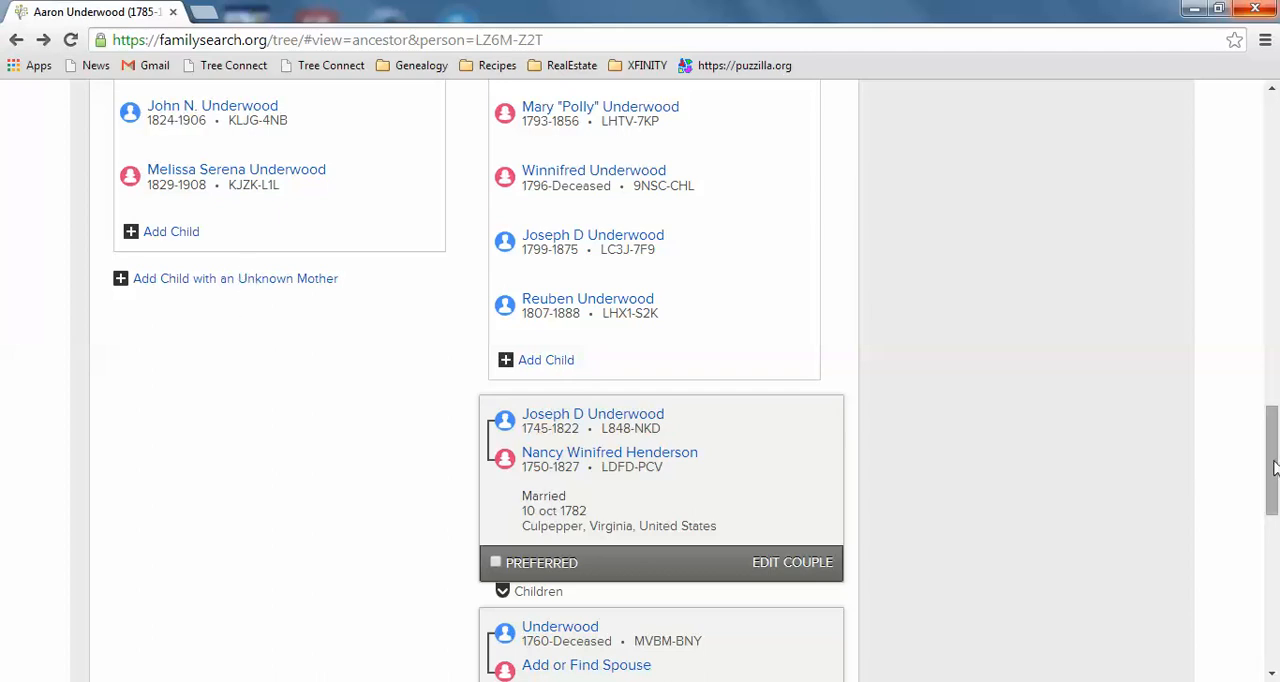
drag(1272, 467, 1267, 312)
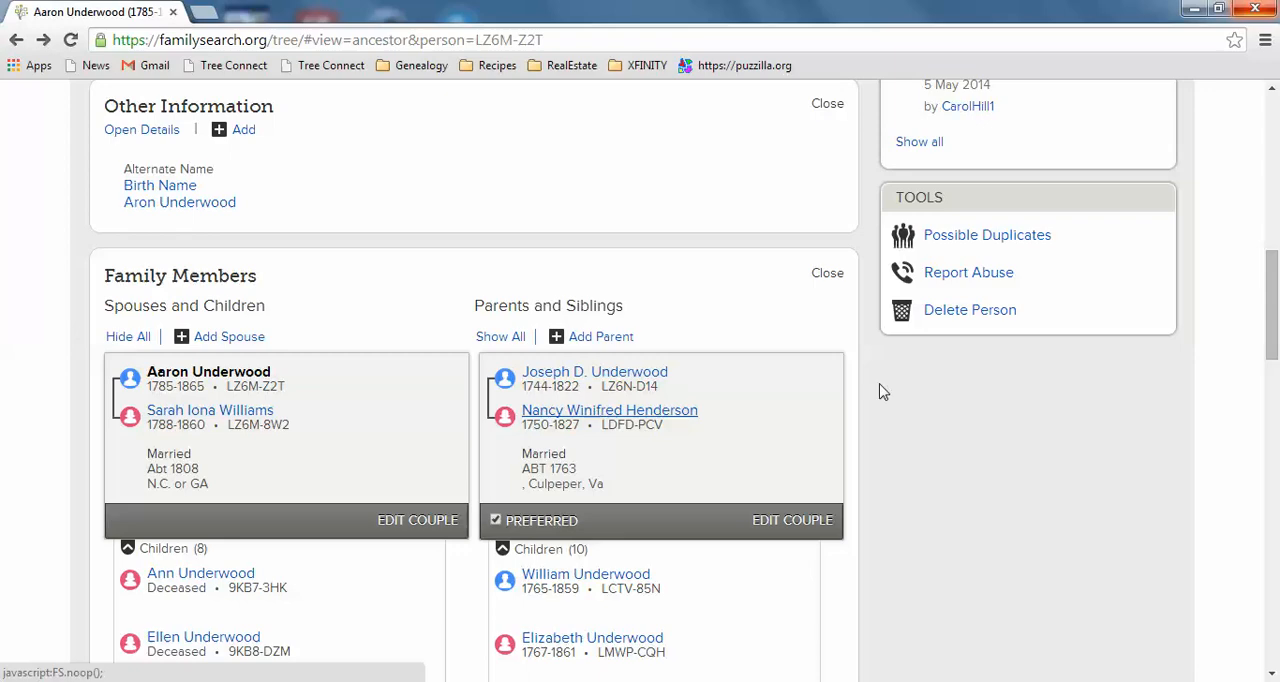
drag(1277, 280, 1277, 466)
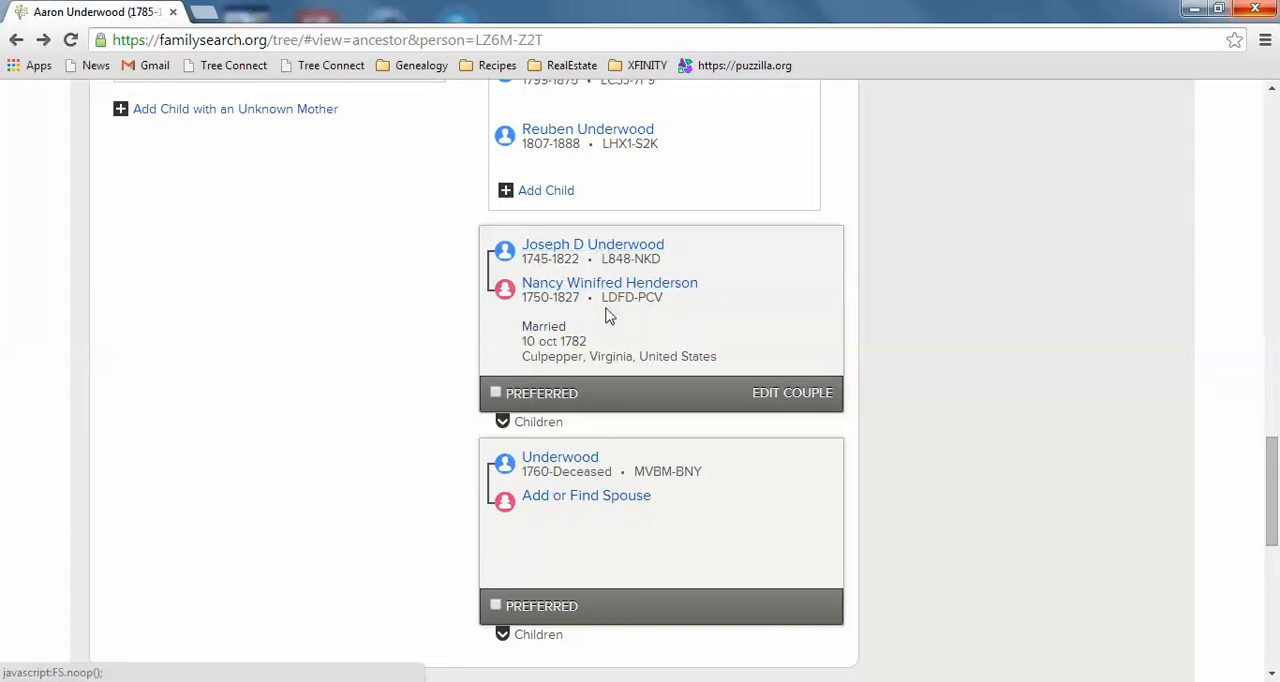
- Expand the children of the parent couple married 10 oct 1782 and compare them with the preferred couple's children
click(503, 423)
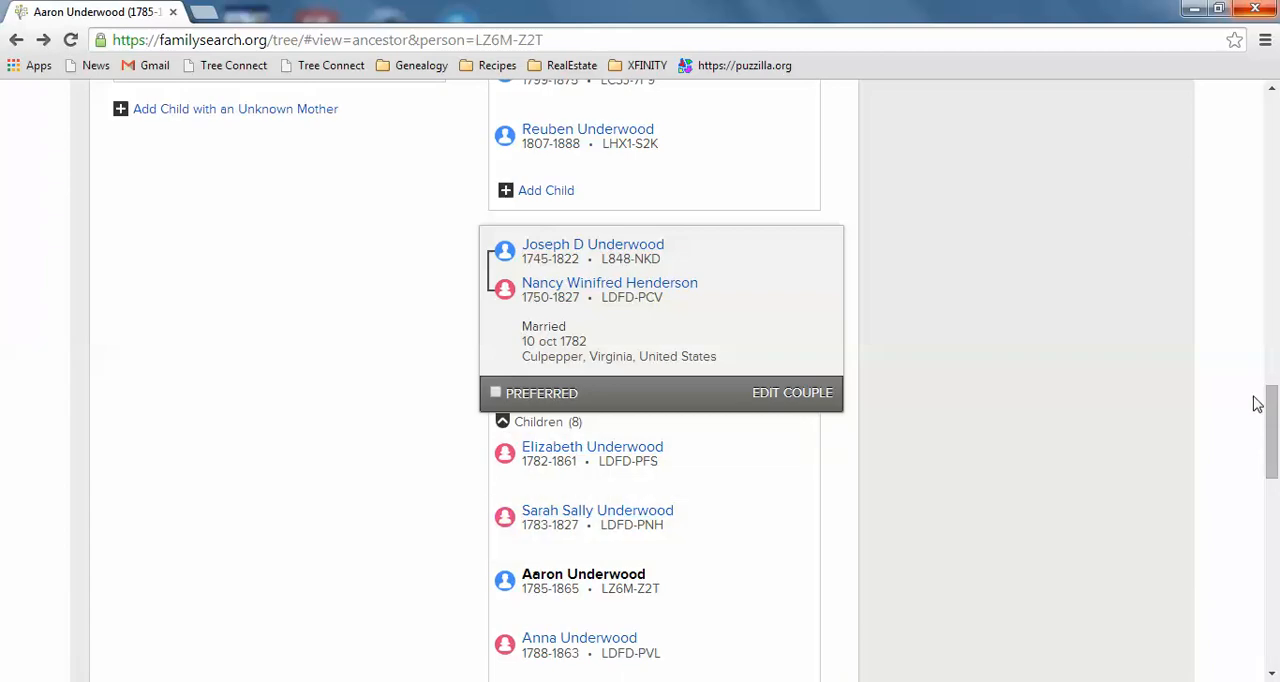
mouse_move(1272, 425)
mouse_down()
mouse_move(1273, 290)
mouse_move(1275, 425)
mouse_move(1273, 310)
mouse_move(1276, 410)
mouse_up()
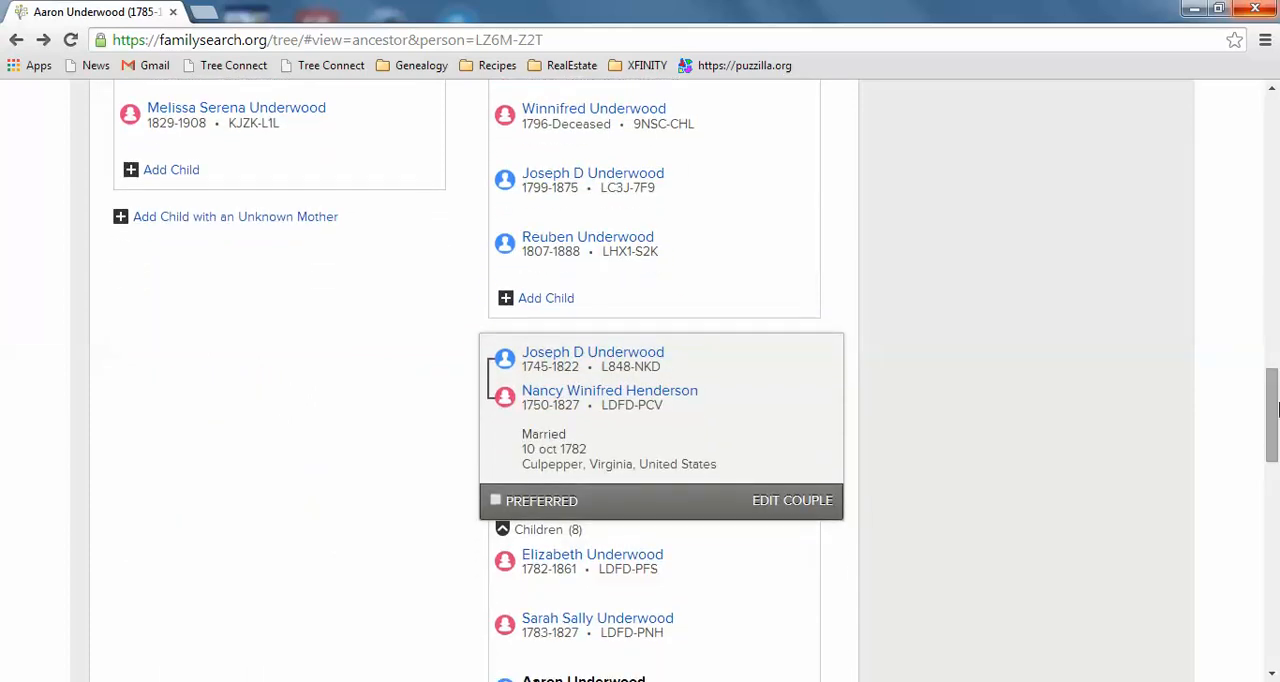
mouse_move(663, 580)
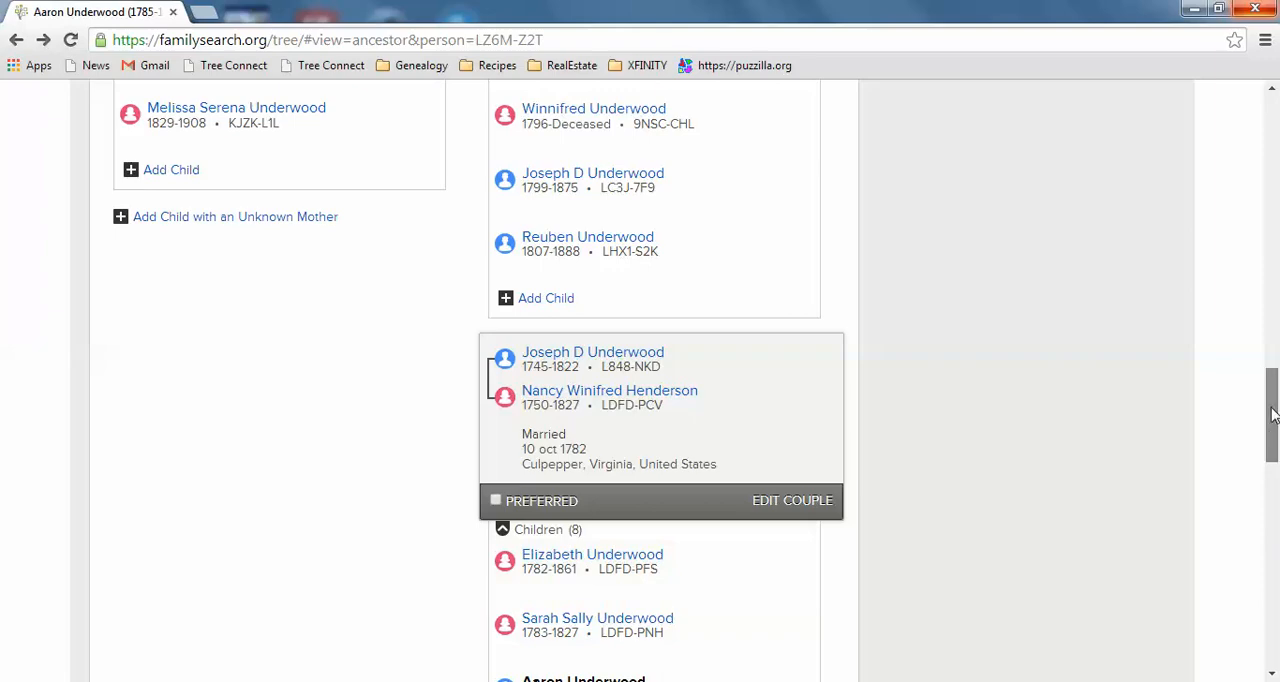
drag(1273, 415, 1271, 367)
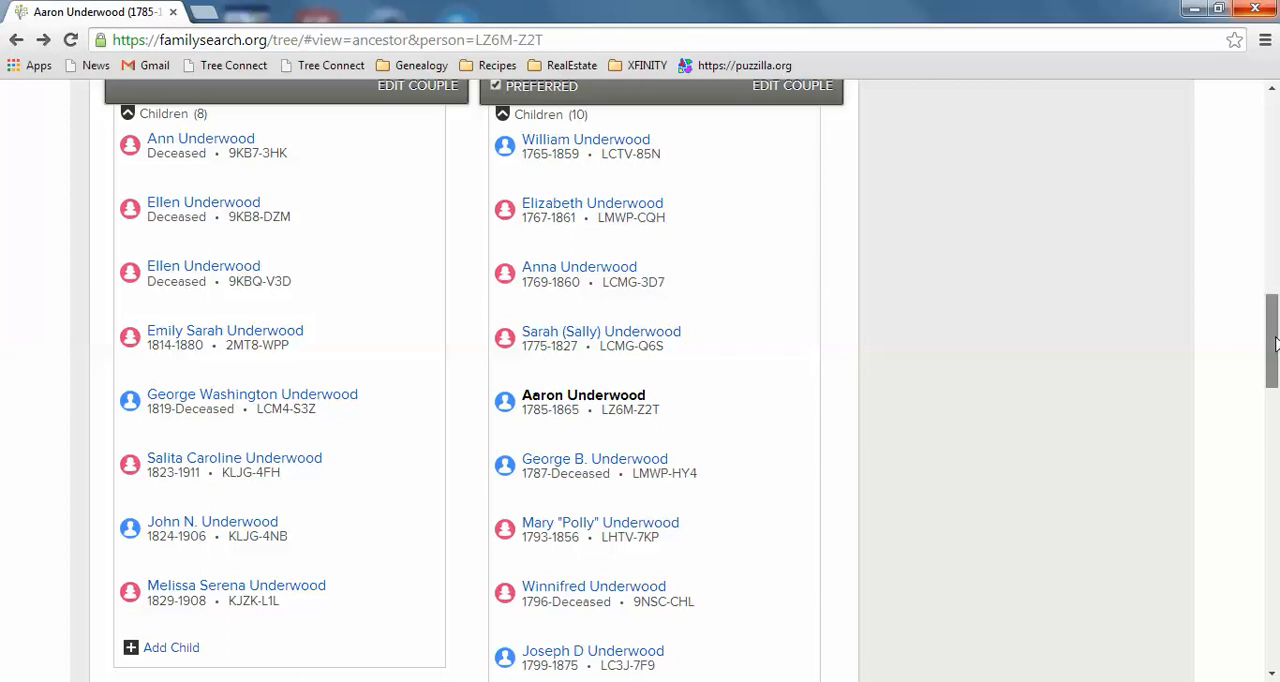
drag(1275, 343, 1276, 533)
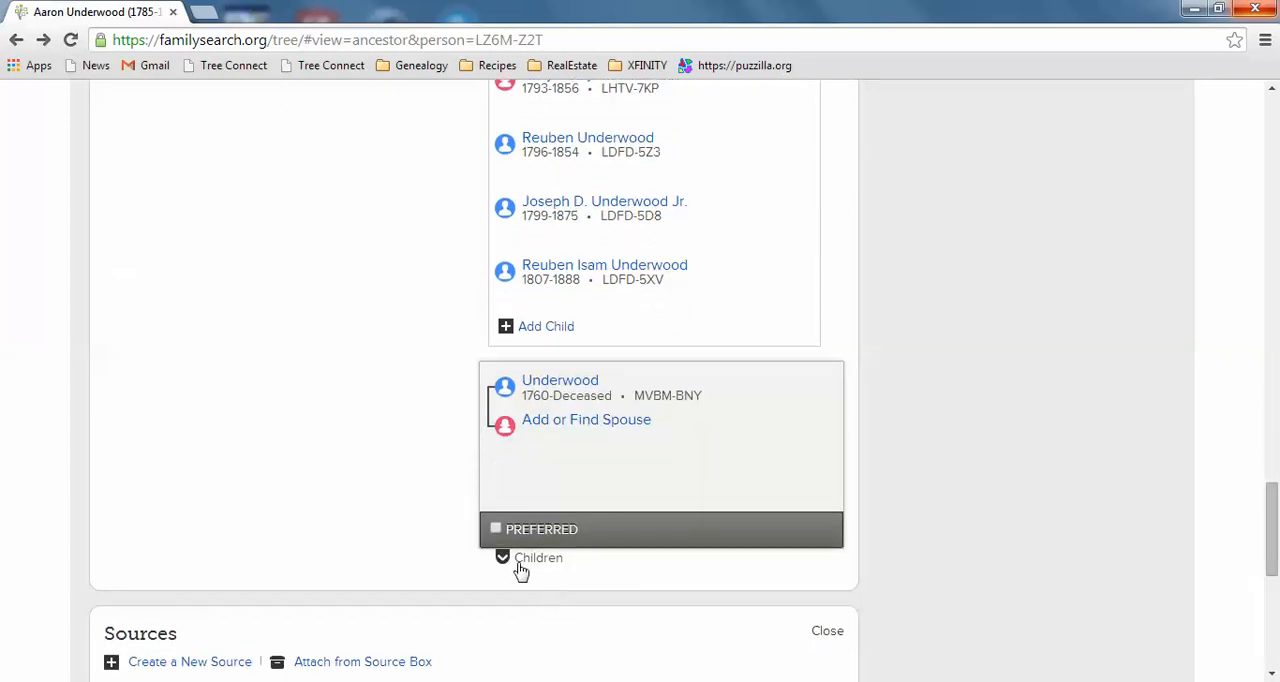
- Expand the children of the parent entry without a spouse and compare it with the other parent couples
click(503, 558)
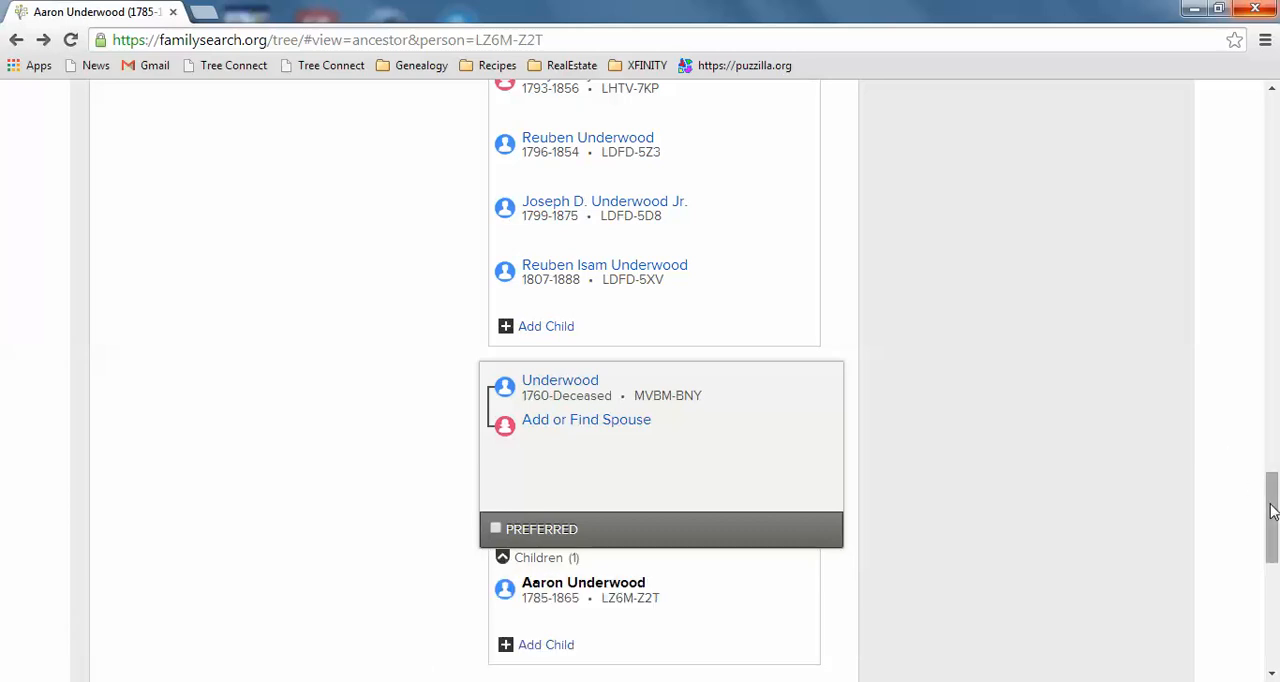
drag(1272, 513, 1274, 527)
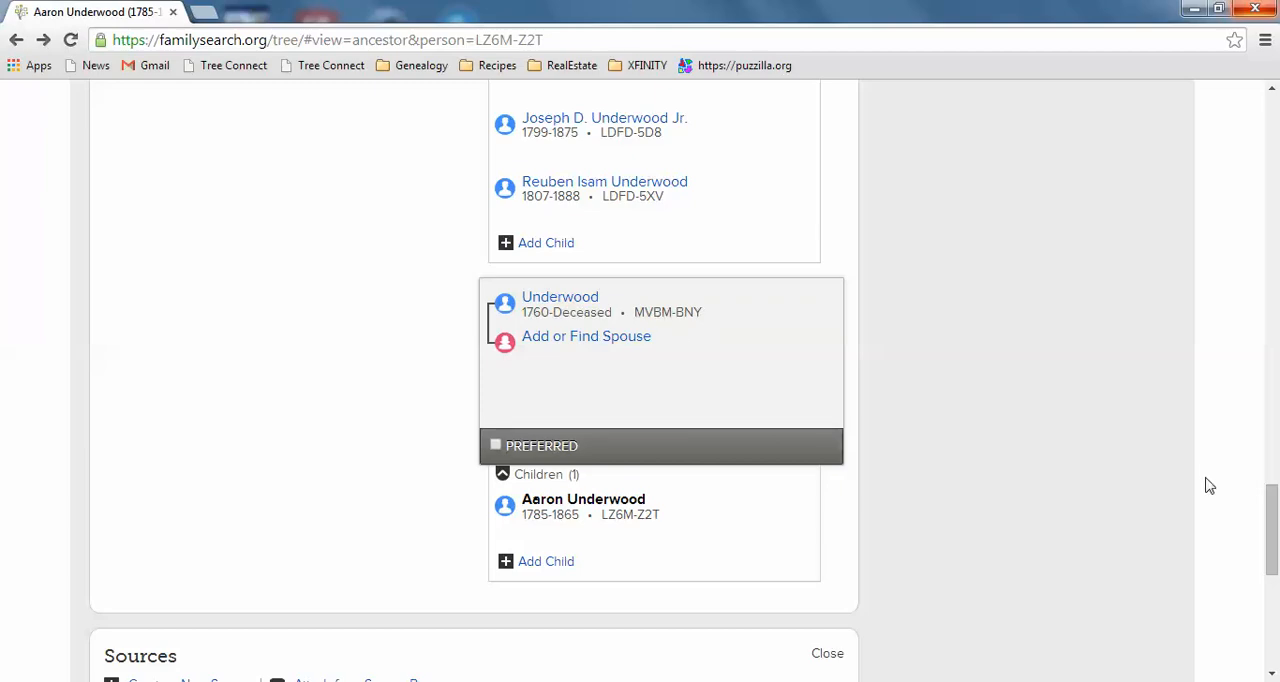
drag(1270, 530, 1276, 415)
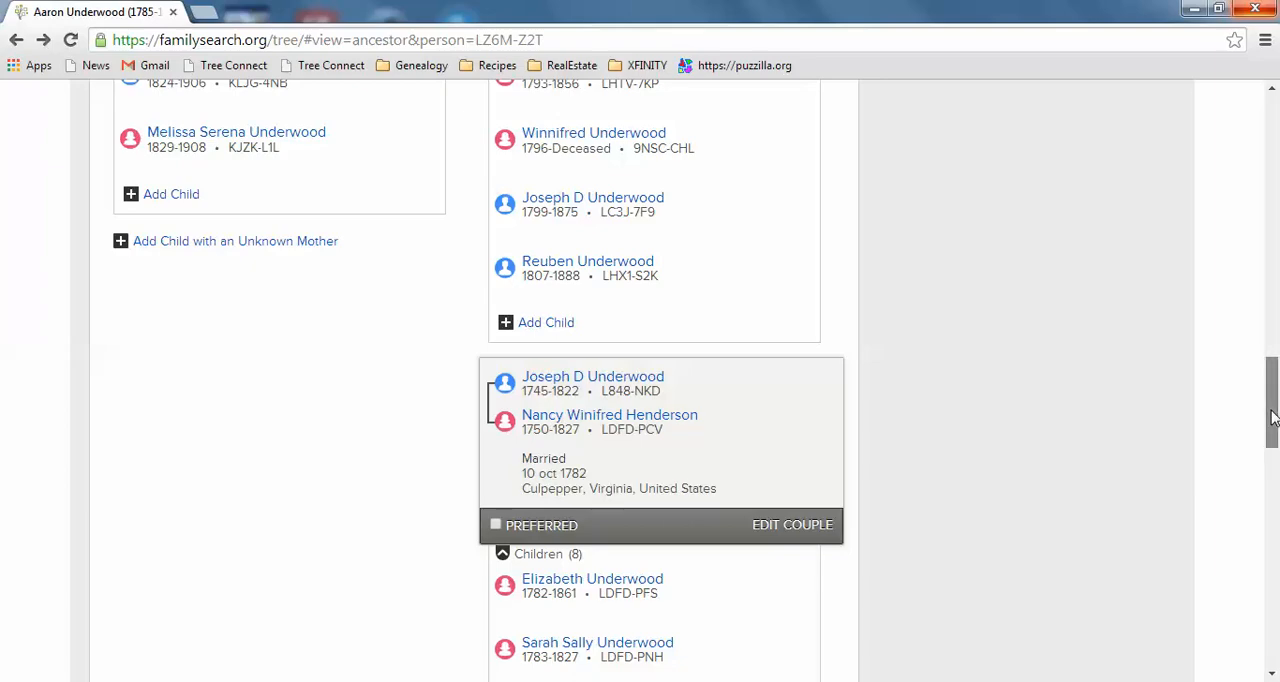
- Review the ancestor's vital information, latest changes and remaining family members, ending at the page header
drag(1272, 418, 1272, 216)
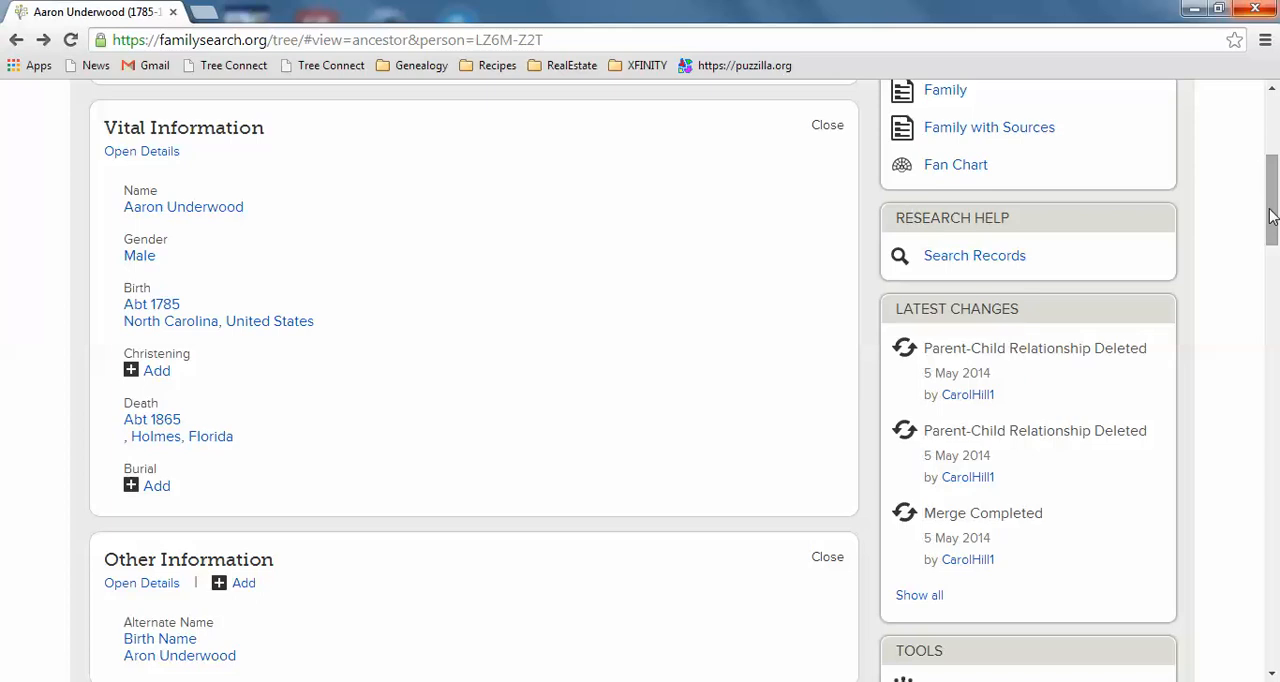
drag(1272, 217, 1276, 300)
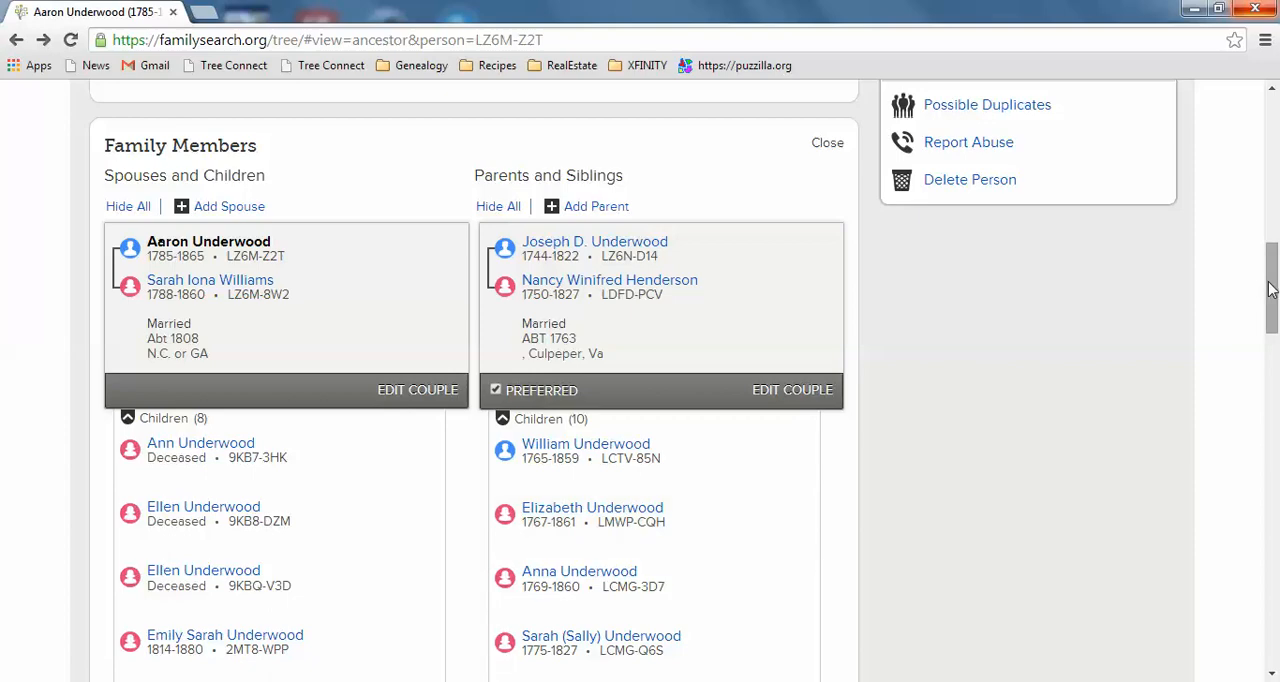
mouse_move(1270, 289)
mouse_down()
mouse_move(1267, 250)
mouse_move(1274, 322)
mouse_move(1276, 145)
mouse_up()
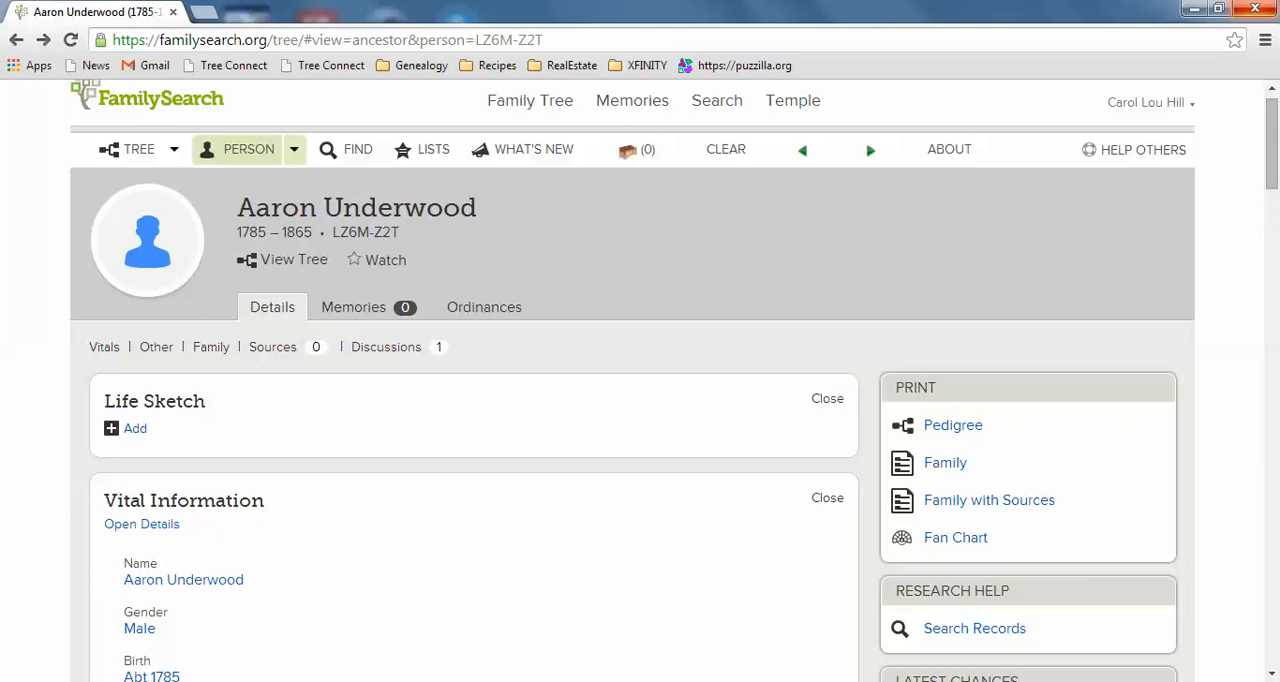
click(1072, 681)
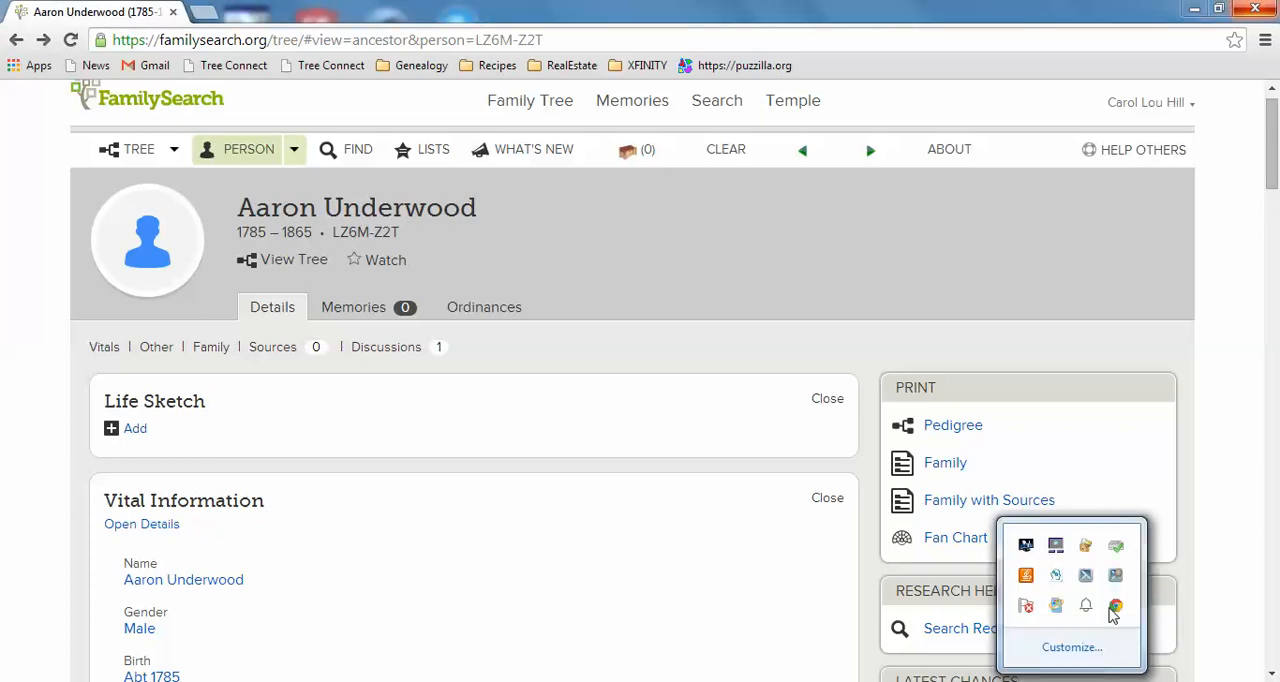